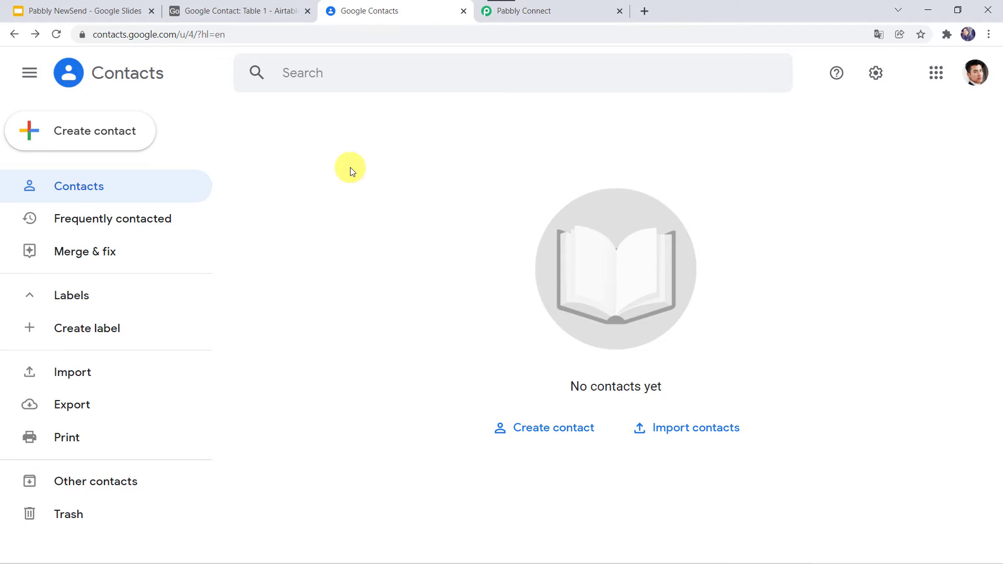
# Check the current Google Contacts list, then return to the Airtable contact table
pyautogui.click(269, 10)
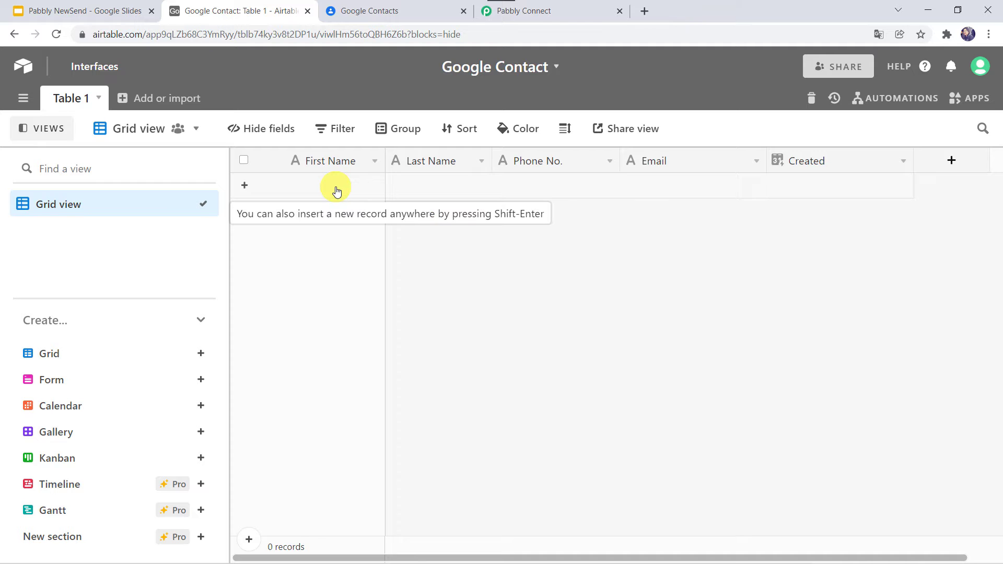
pyautogui.click(368, 15)
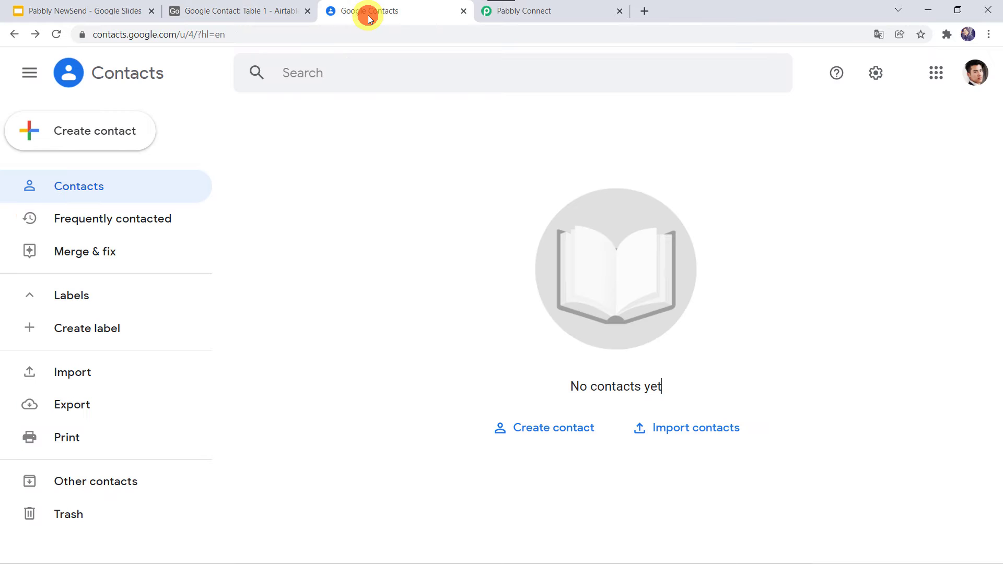
pyautogui.click(263, 11)
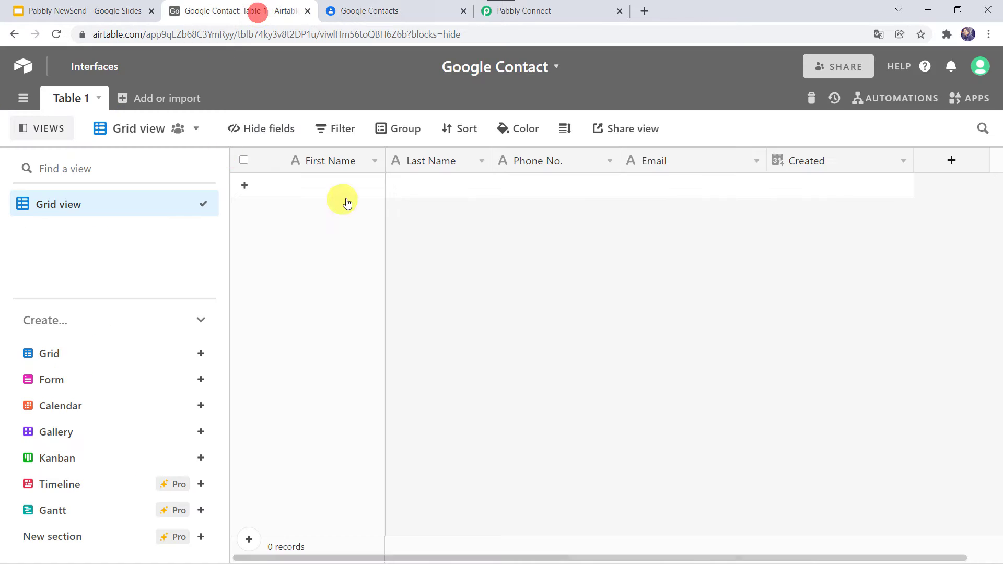
# Add a new record with the contact's first name, last name, phone number and e-mail address
pyautogui.click(332, 186)
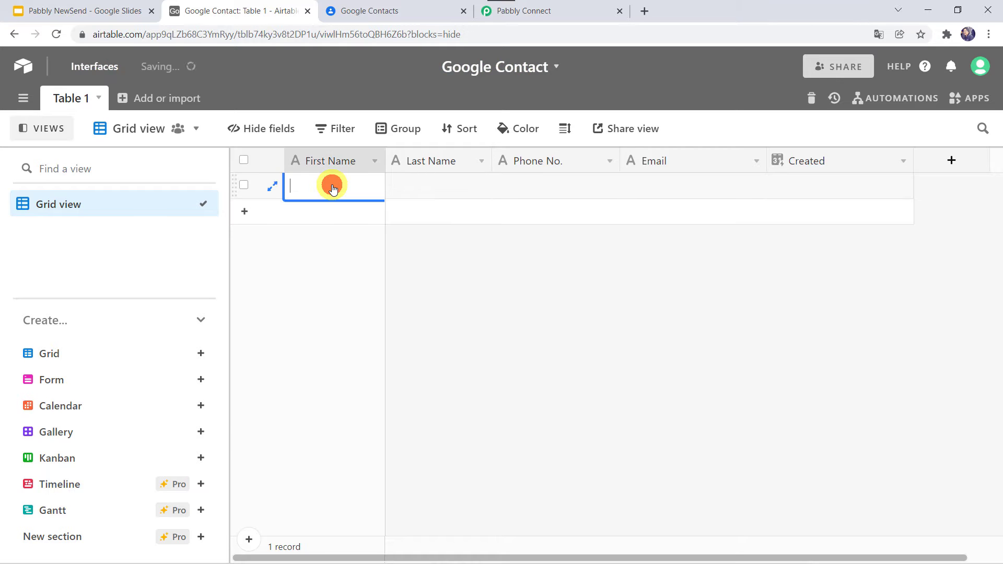
pyautogui.write('Adam')
pyautogui.press('Tab')
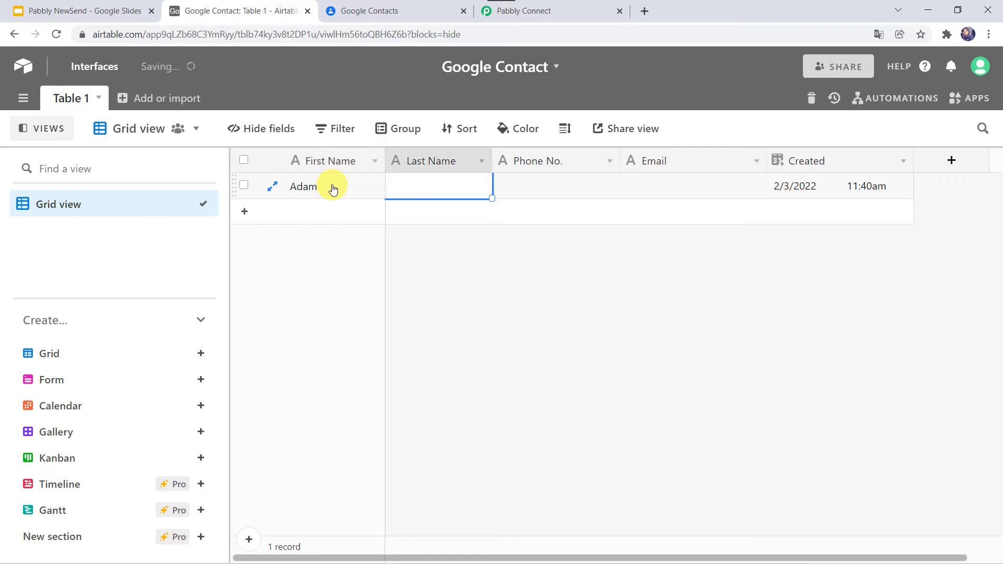
pyautogui.write('S')
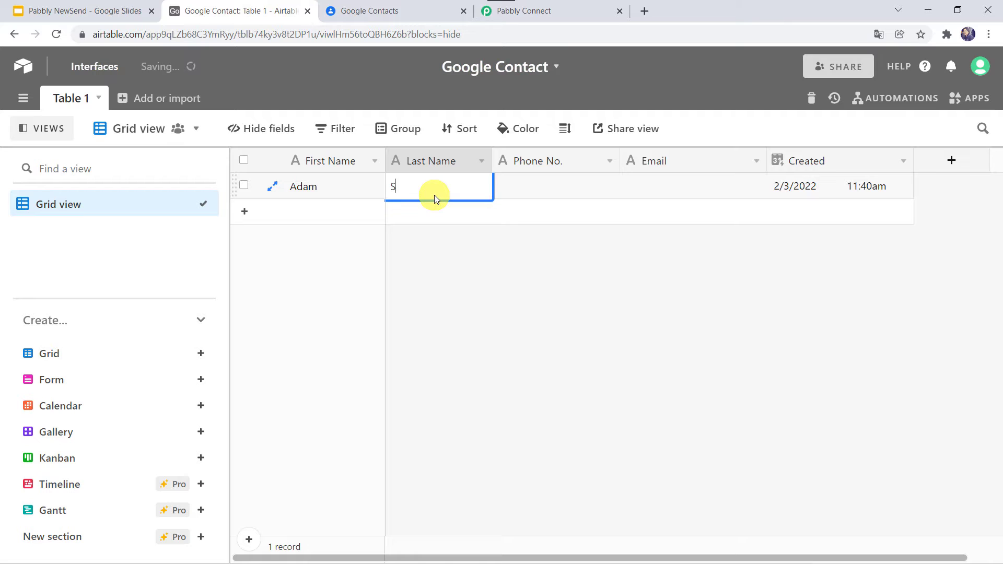
pyautogui.write('mith')
pyautogui.press('Tab')
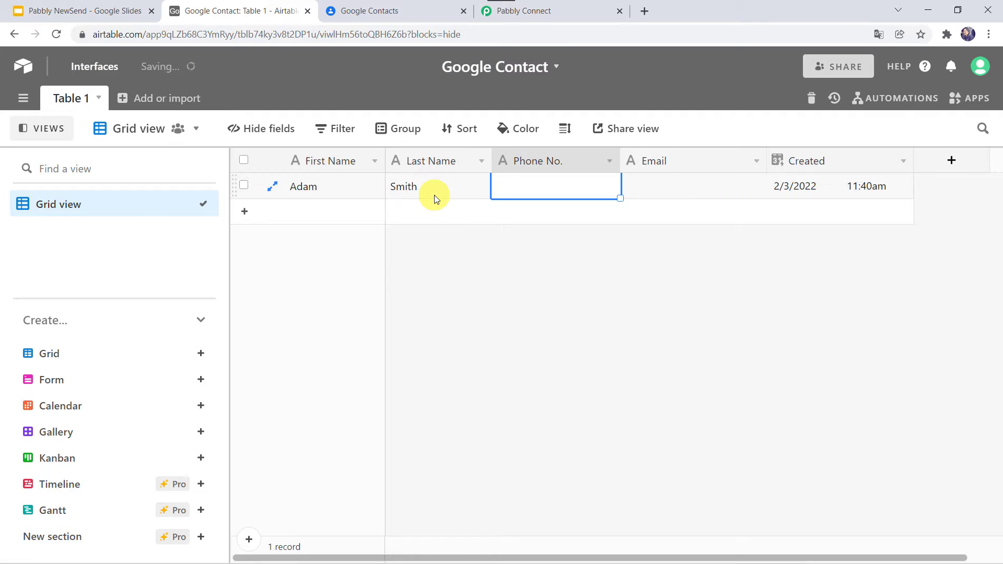
pyautogui.write('9852')
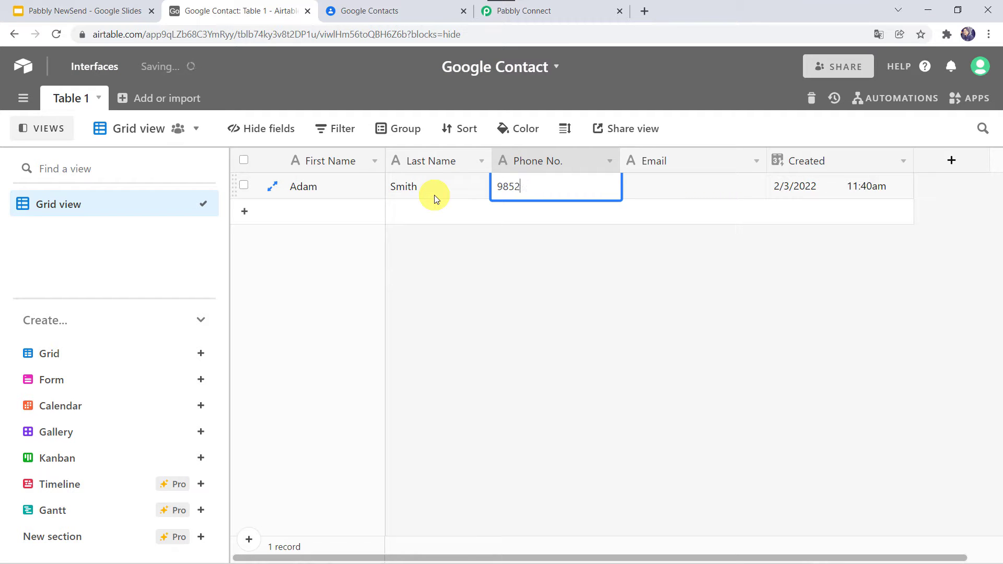
pyautogui.write('36589')
pyautogui.press('Tab')
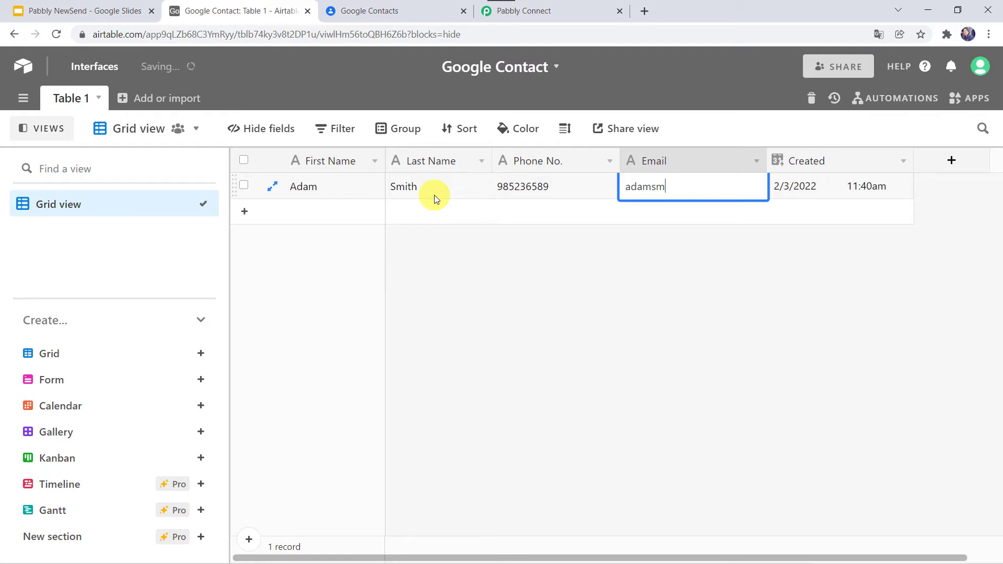
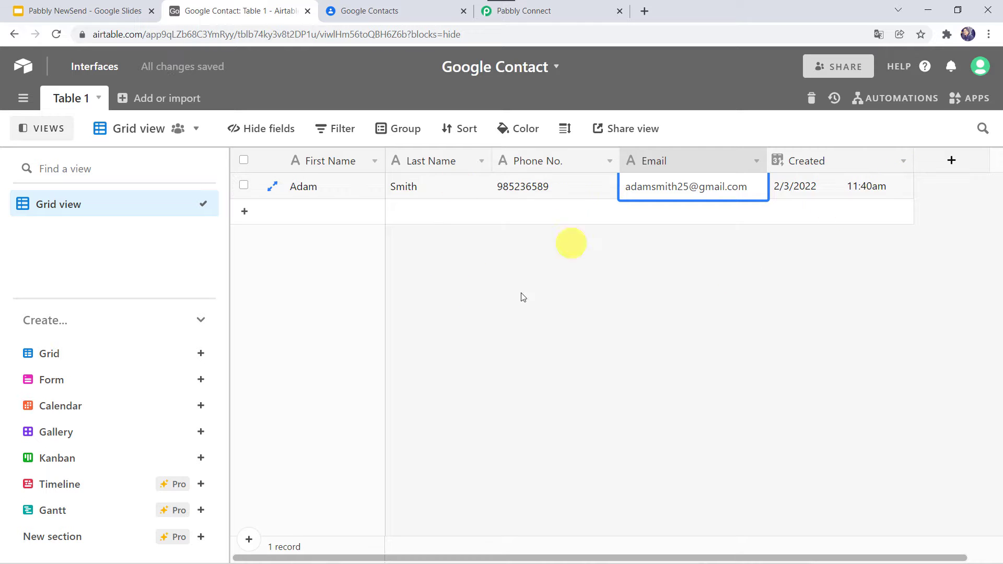
# Reload Google Contacts twice, compare against the Airtable record, and return to the contacts list
pyautogui.click(396, 18)
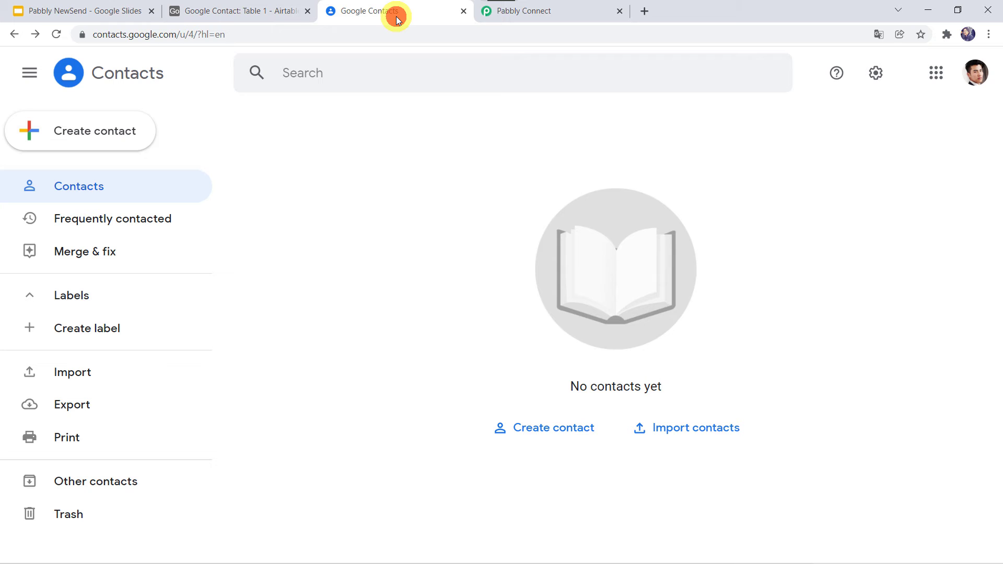
pyautogui.click(55, 37)
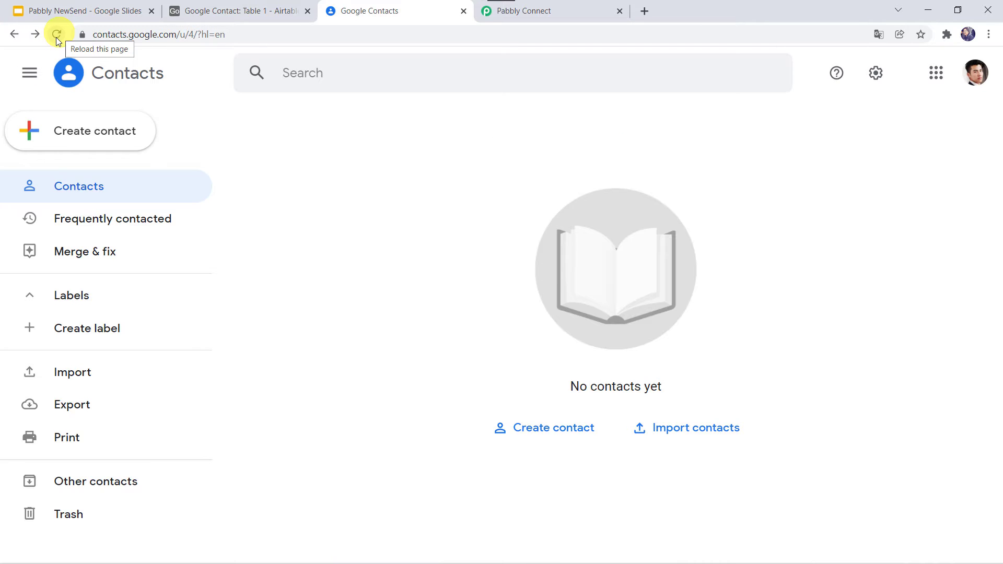
pyautogui.click(55, 37)
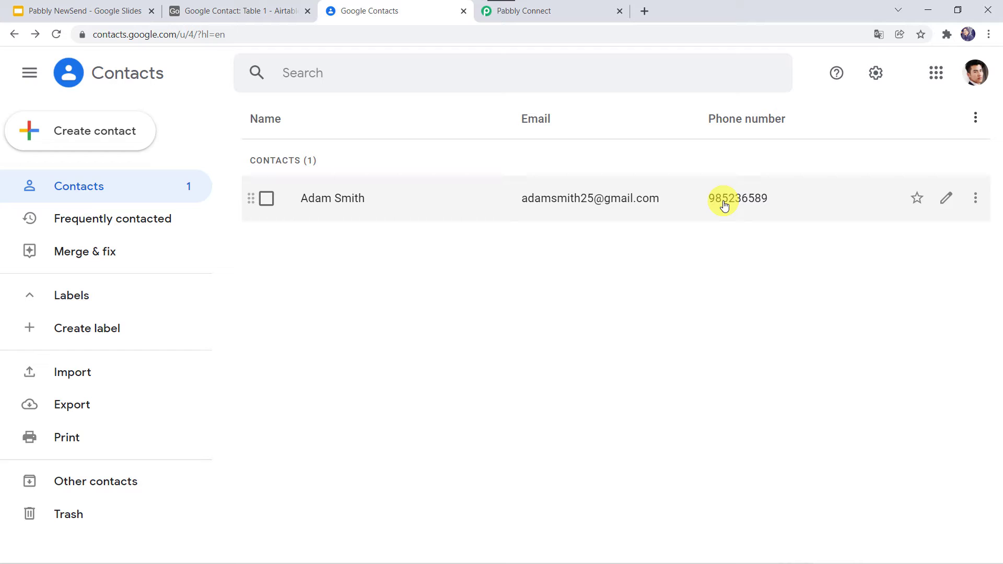
pyautogui.click(258, 12)
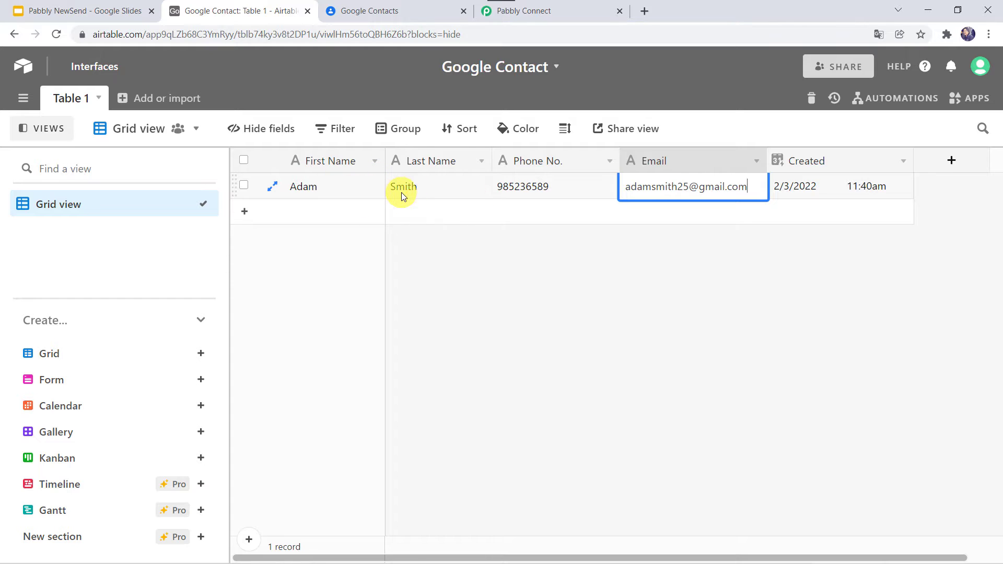
pyautogui.click(411, 7)
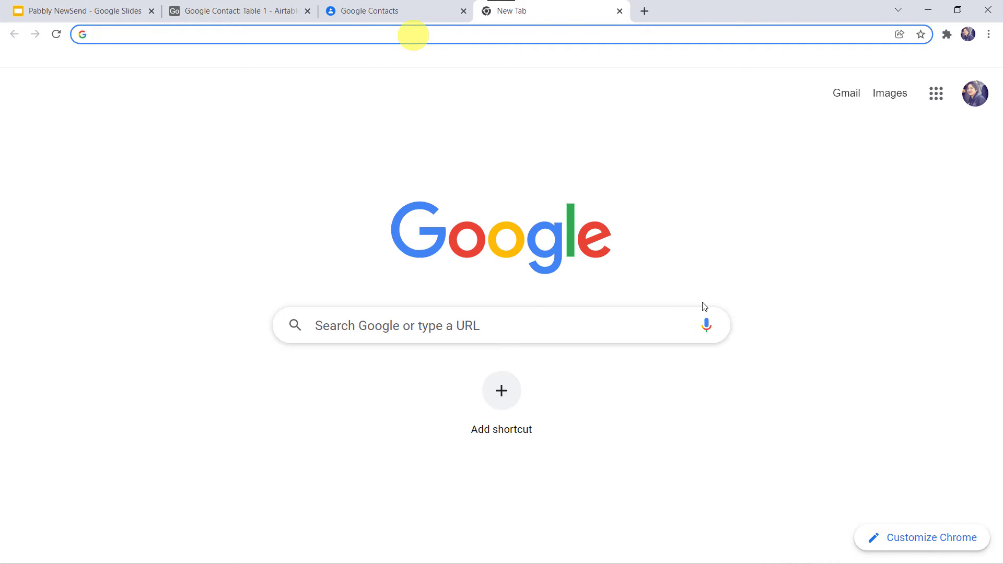
# Go to pabbly.com, open the Pabbly Connect product page, sign in and launch the Pabbly Connect app
pyautogui.write('pabb')
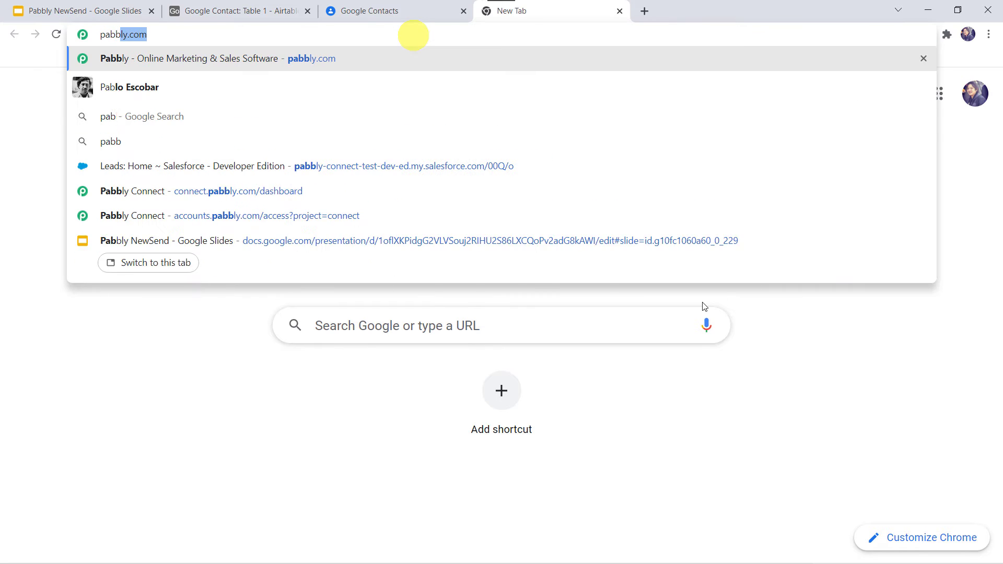
pyautogui.write('ly.')
pyautogui.press('Return')
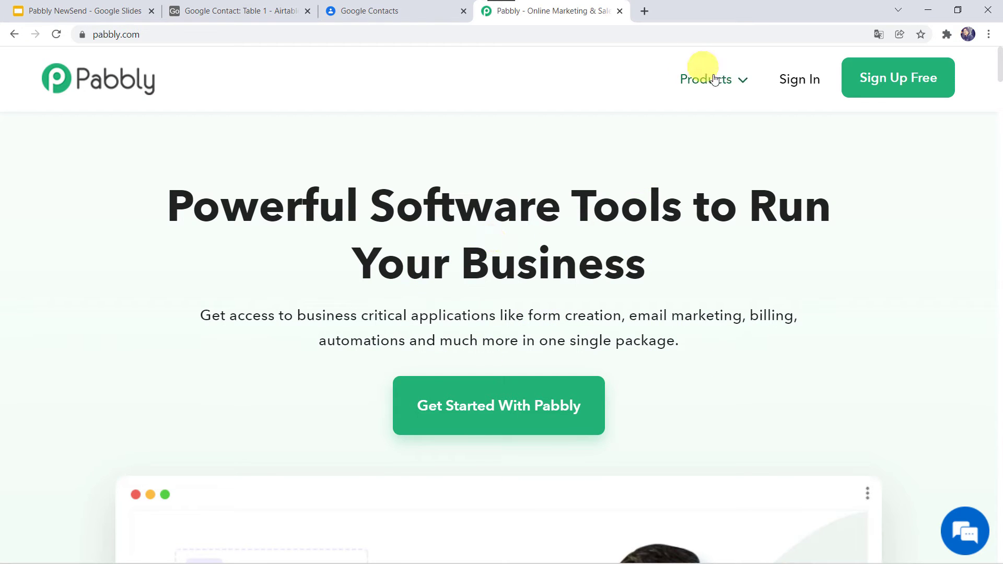
pyautogui.moveTo(715, 80)
pyautogui.click(369, 269)
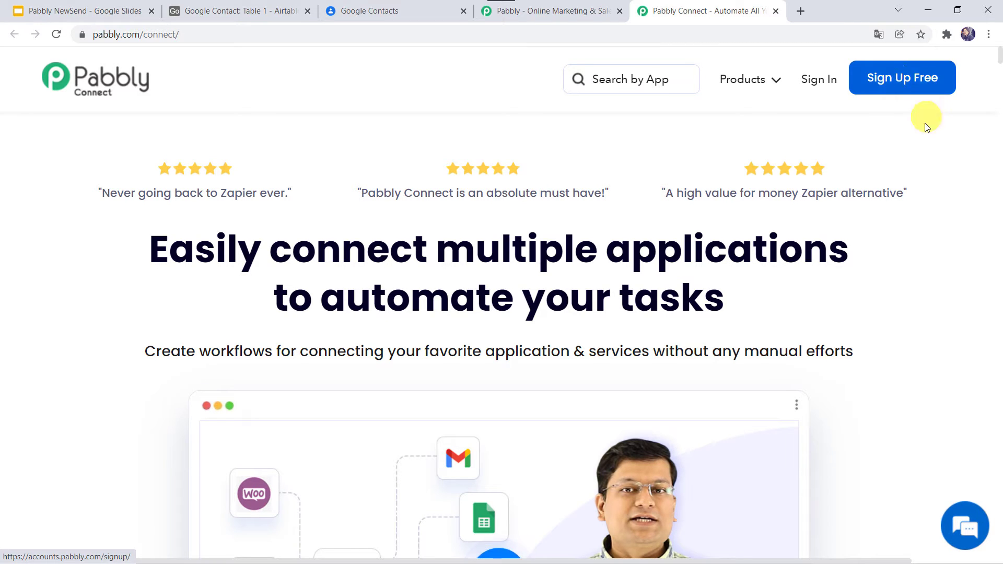
pyautogui.click(819, 78)
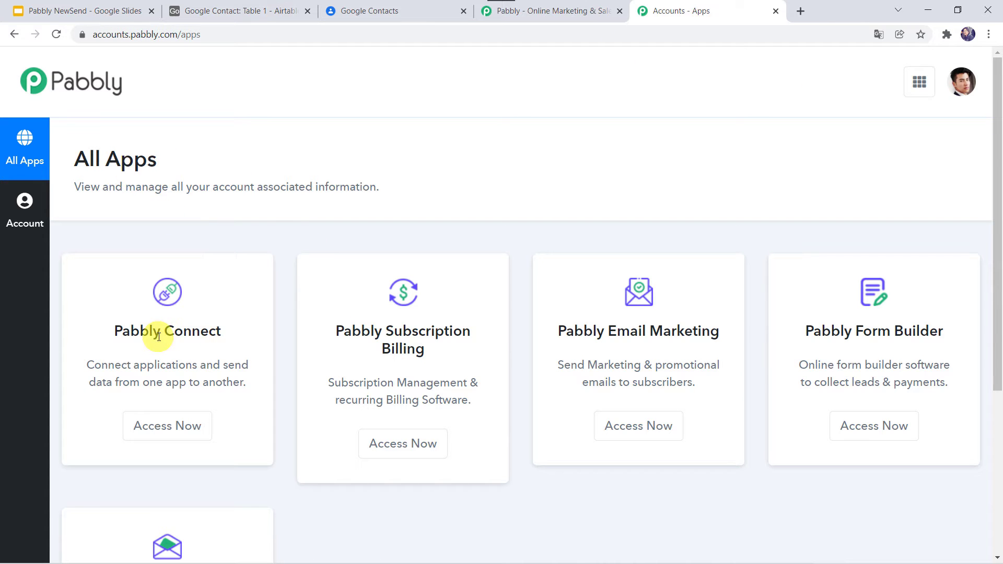
pyautogui.click(179, 426)
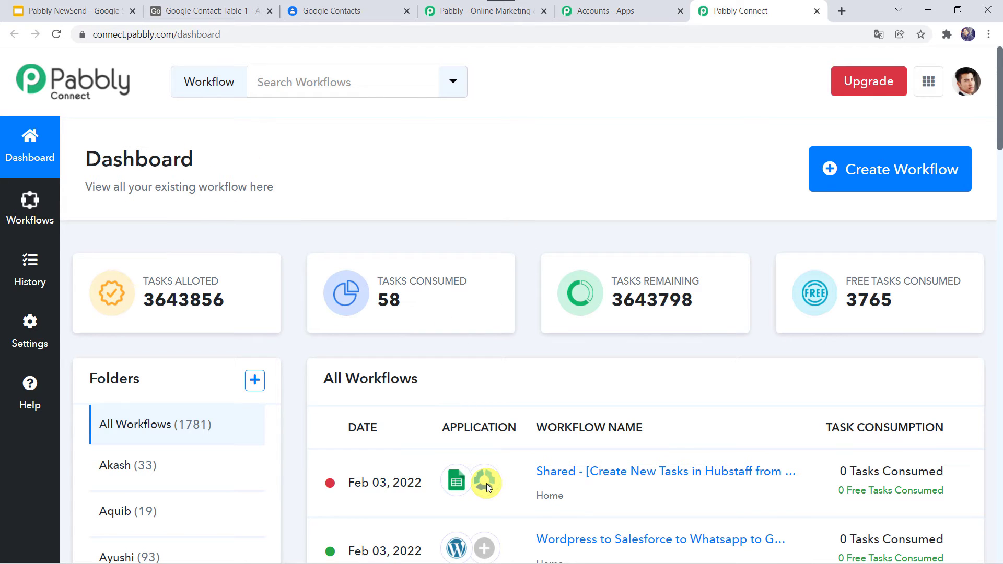
# Create a workflow named 'Add Contacts from Airtable in Google Contacts Automatically'
pyautogui.click(863, 174)
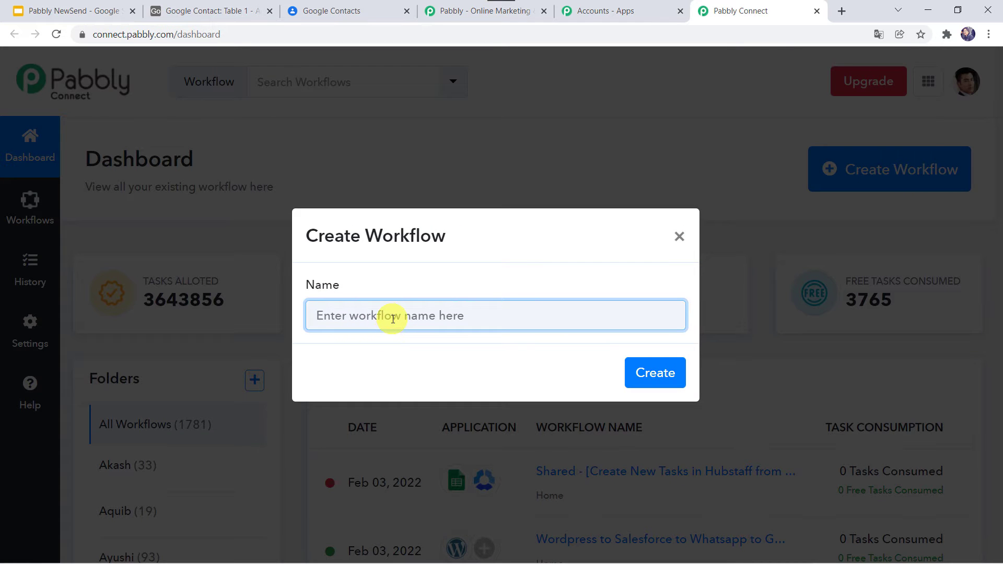
pyautogui.write('Add Contacts from Airtable in Google Contacts Automatically')
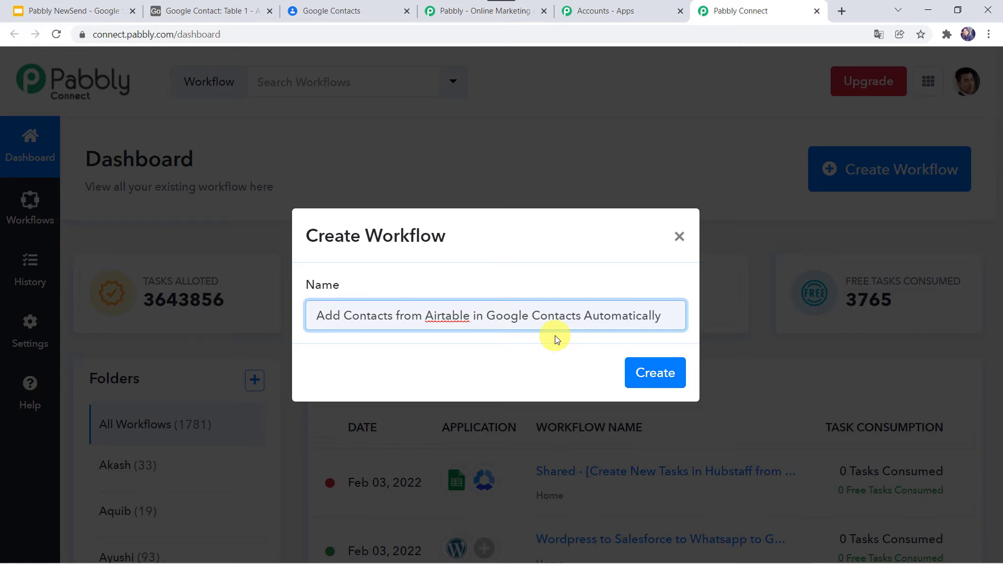
pyautogui.click(656, 373)
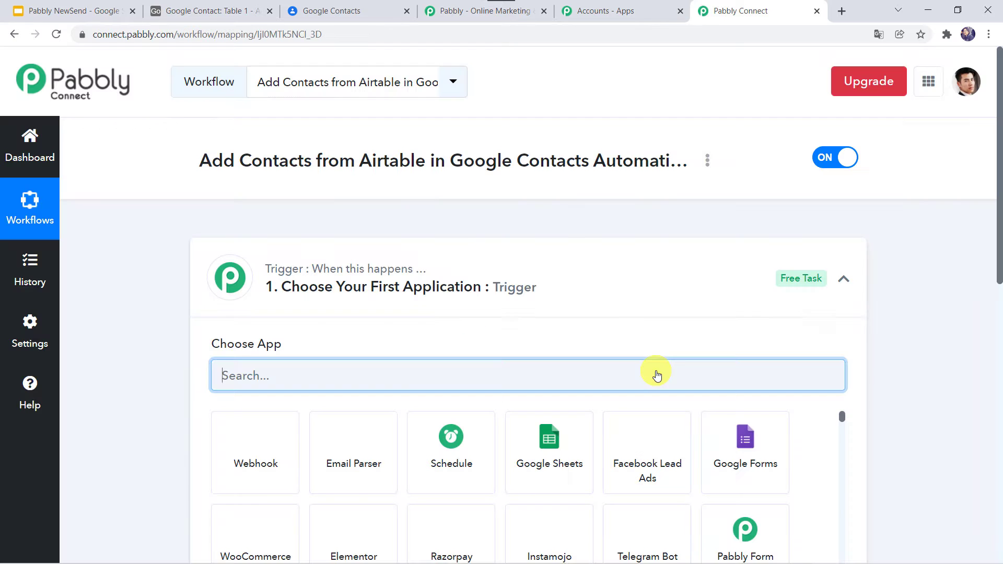
# Set the trigger app to Airtable with New Record as the trigger event
pyautogui.click(537, 287)
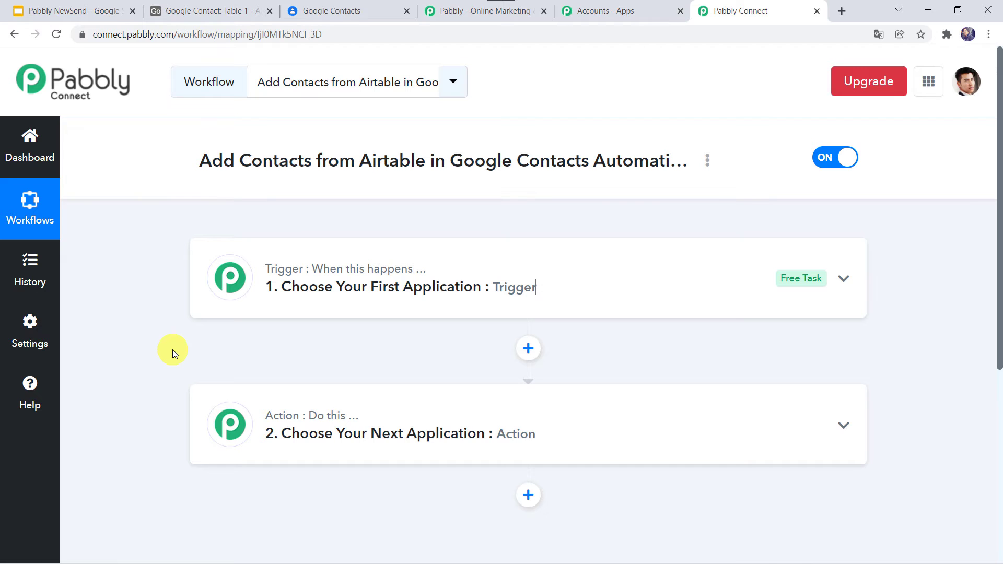
pyautogui.click(564, 288)
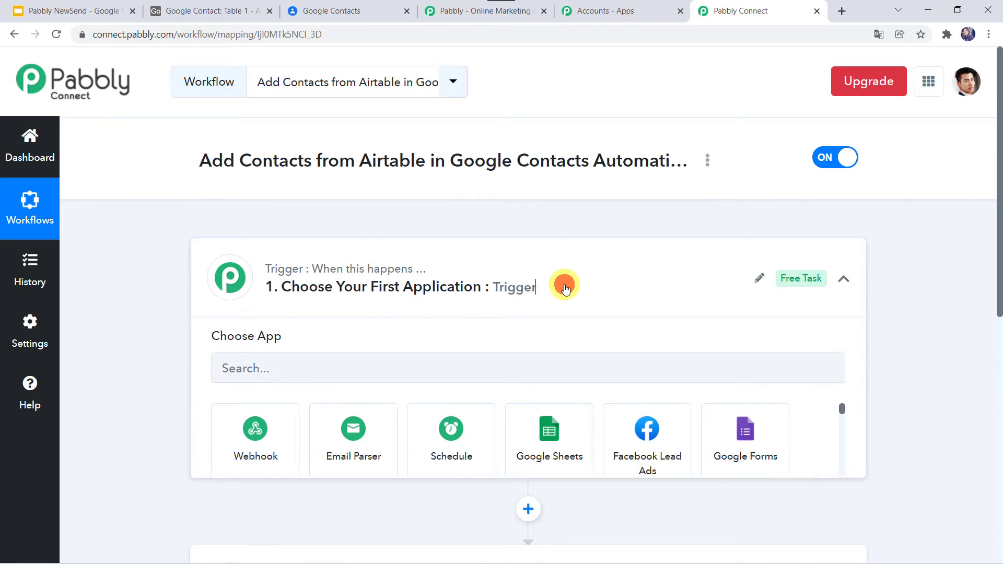
pyautogui.click(246, 378)
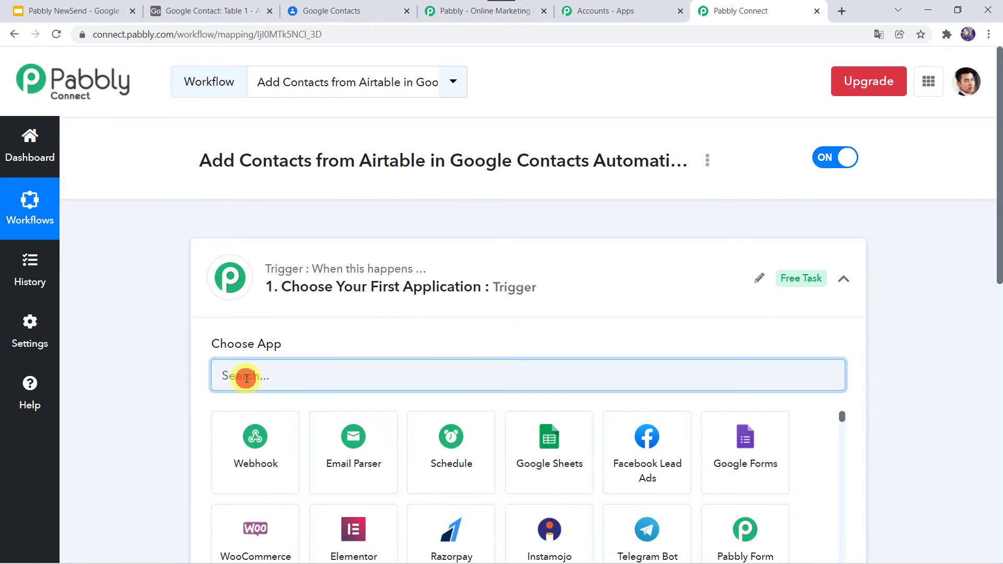
pyautogui.write('Airt')
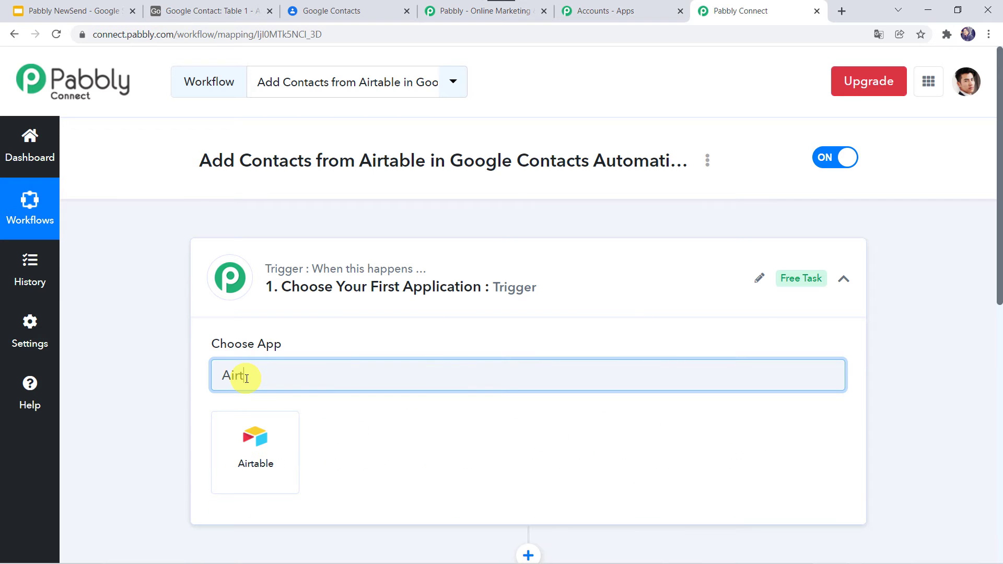
pyautogui.click(242, 474)
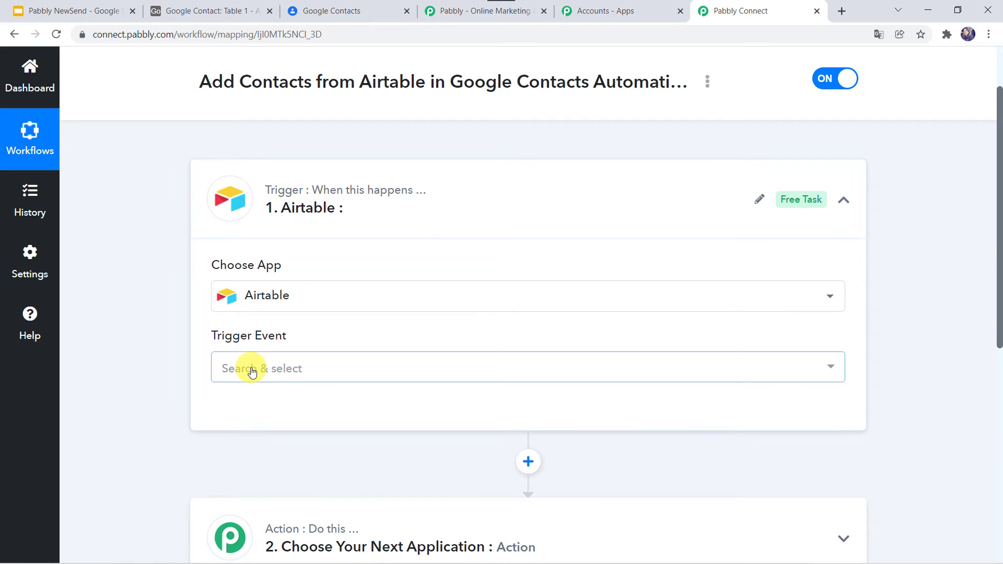
pyautogui.click(250, 369)
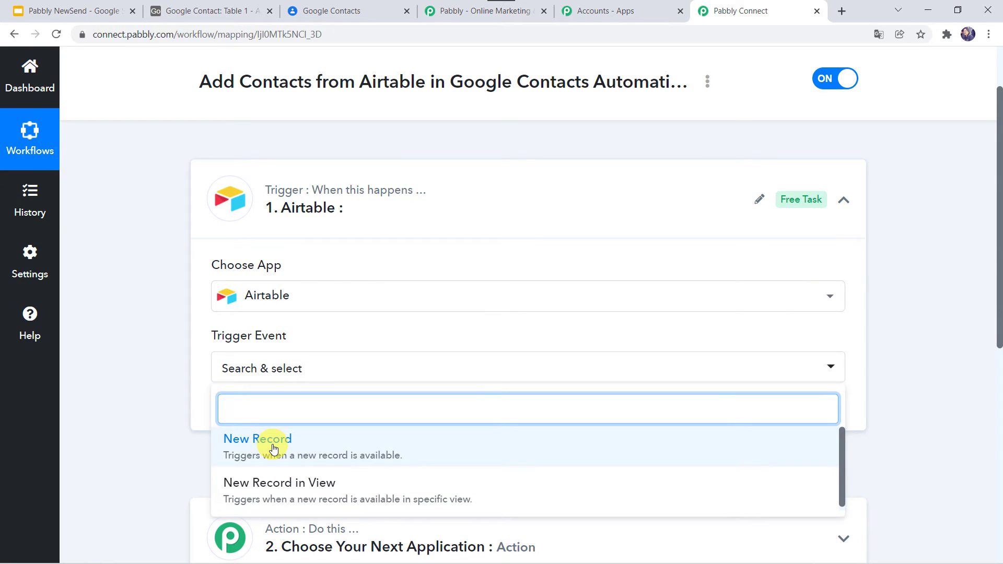
pyautogui.click(273, 449)
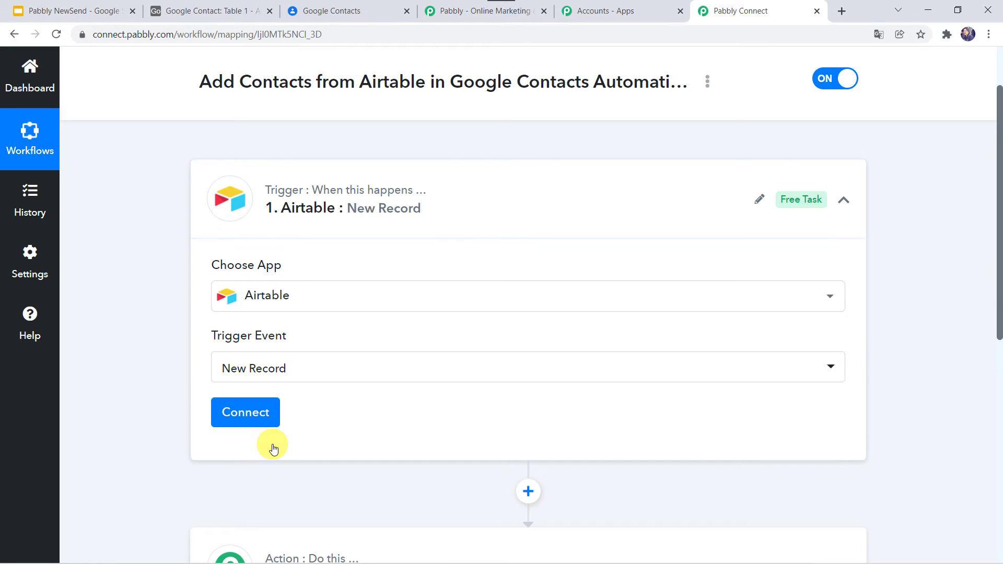
# Start a new Airtable connection (Airtable #49) and switch to the Airtable home page
pyautogui.click(246, 418)
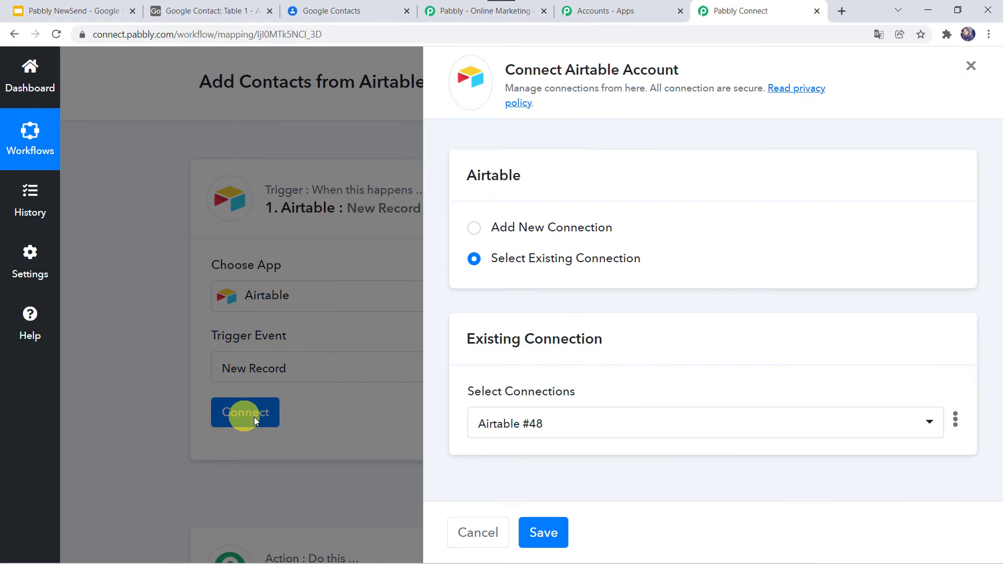
pyautogui.click(513, 233)
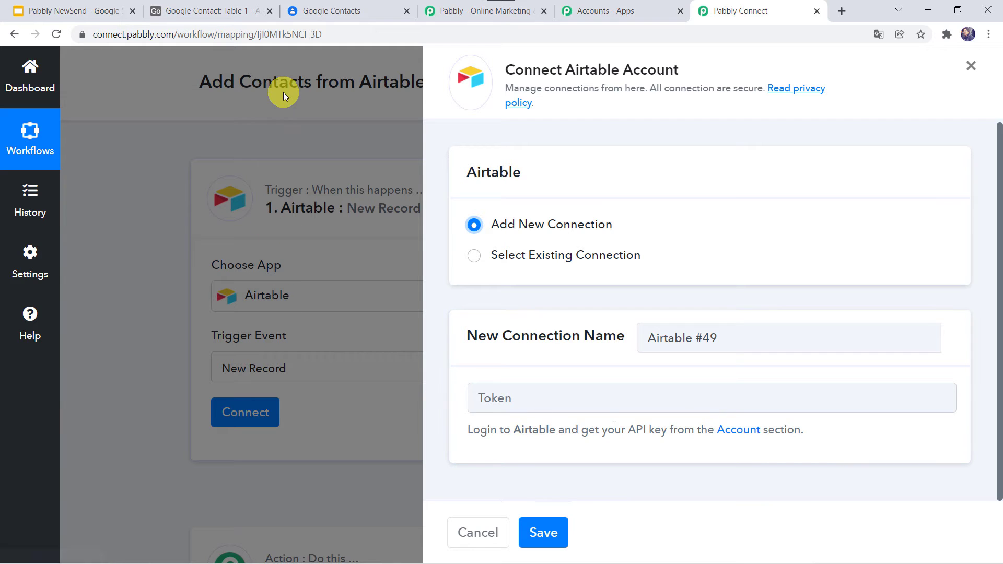
pyautogui.click(217, 14)
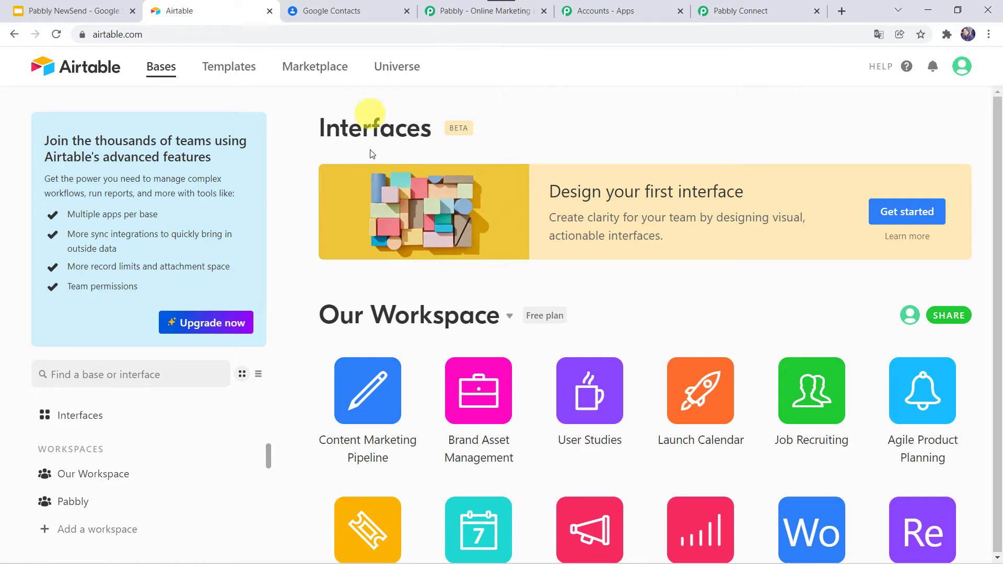
pyautogui.click(961, 66)
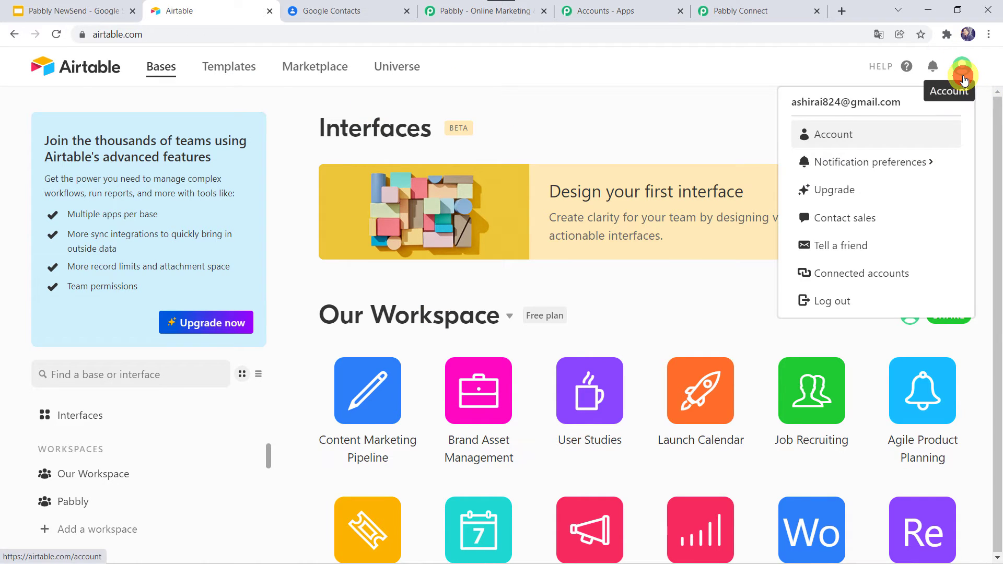
pyautogui.click(827, 136)
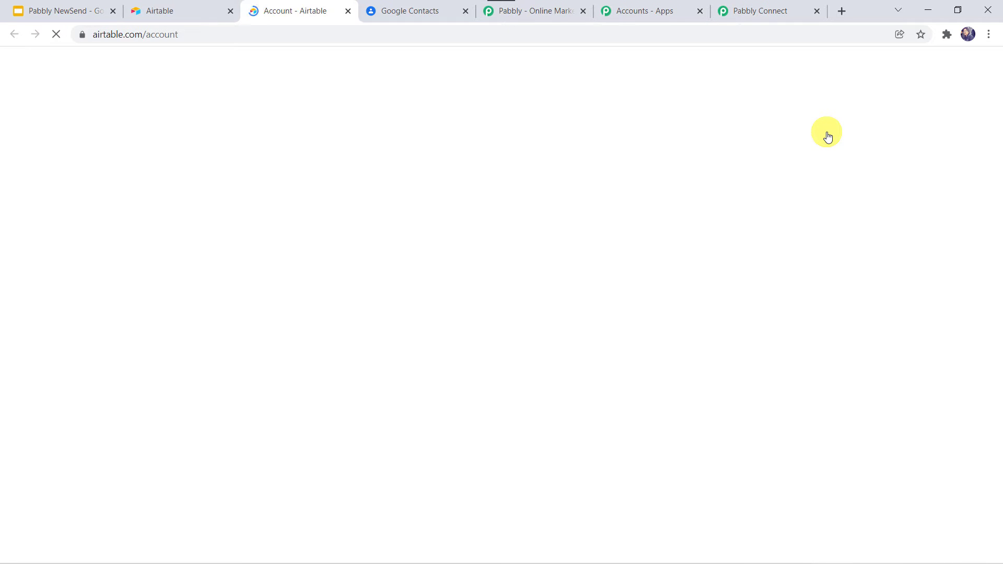
pyautogui.scroll(-5, 719, 276)
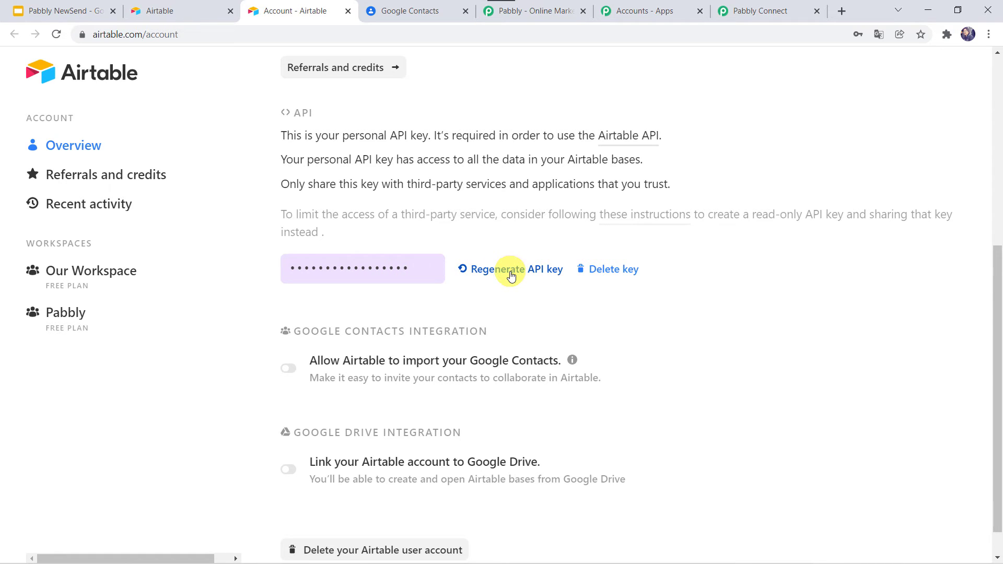
pyautogui.click(406, 268)
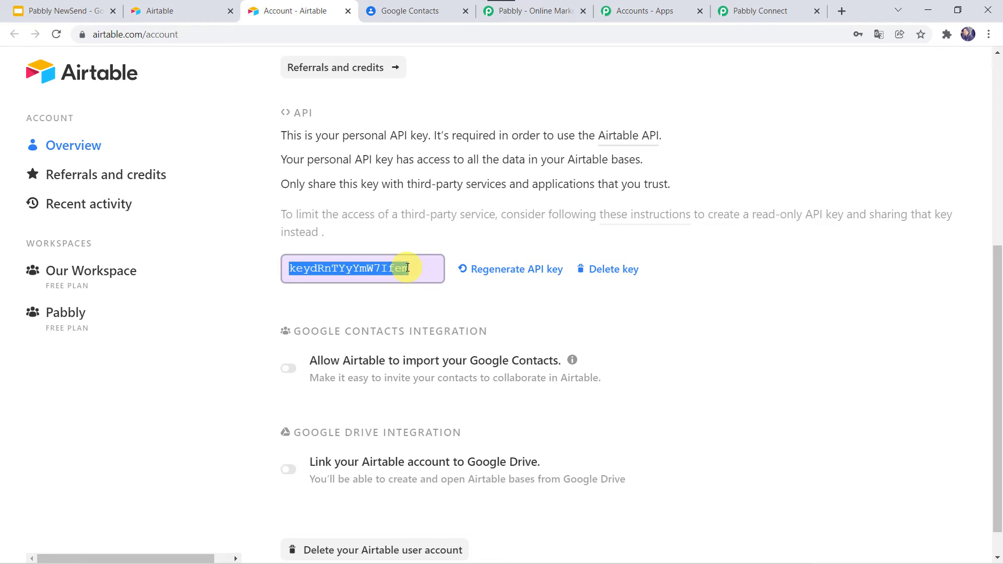
pyautogui.rightClick(406, 268)
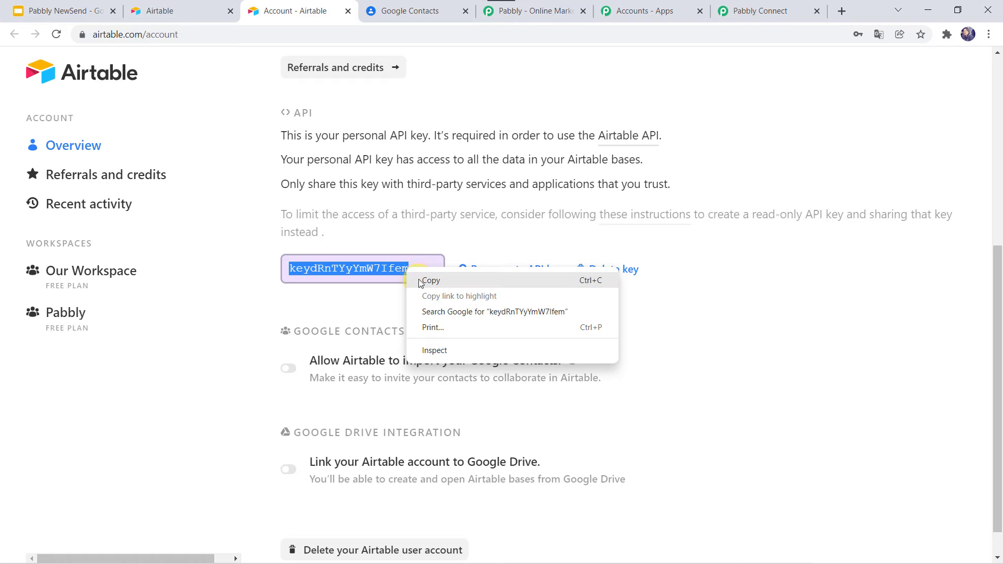
pyautogui.click(418, 282)
pyautogui.click(788, 7)
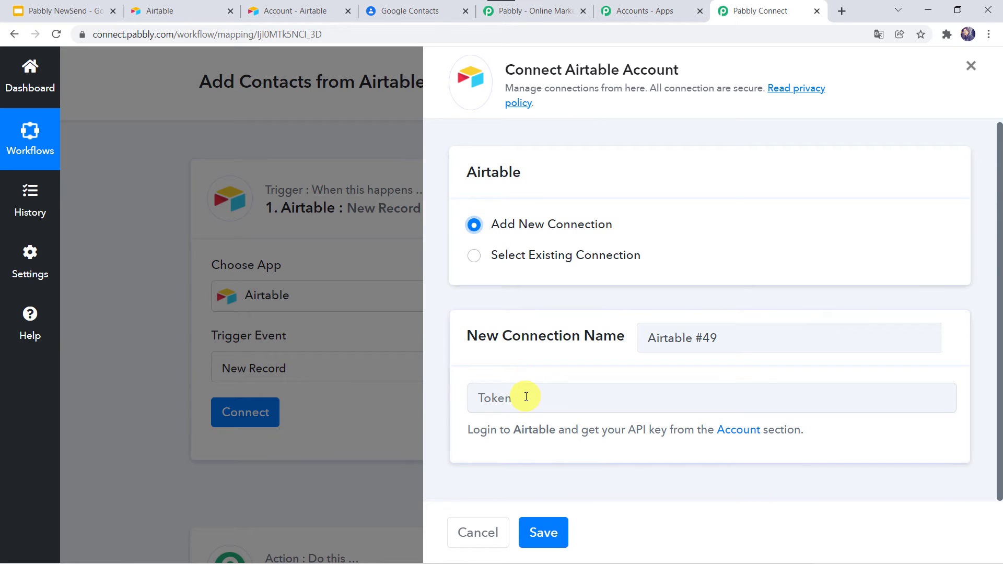
# Paste the API key into the Token field, save the connection, and scroll to the Base field
pyautogui.click(525, 396)
pyautogui.rightClick(525, 396)
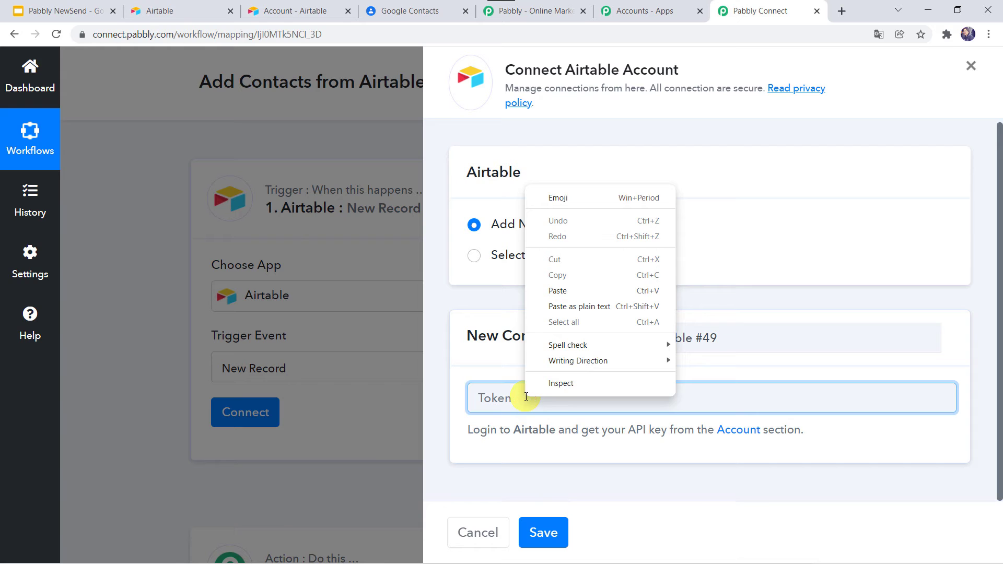
pyautogui.click(553, 291)
pyautogui.click(553, 534)
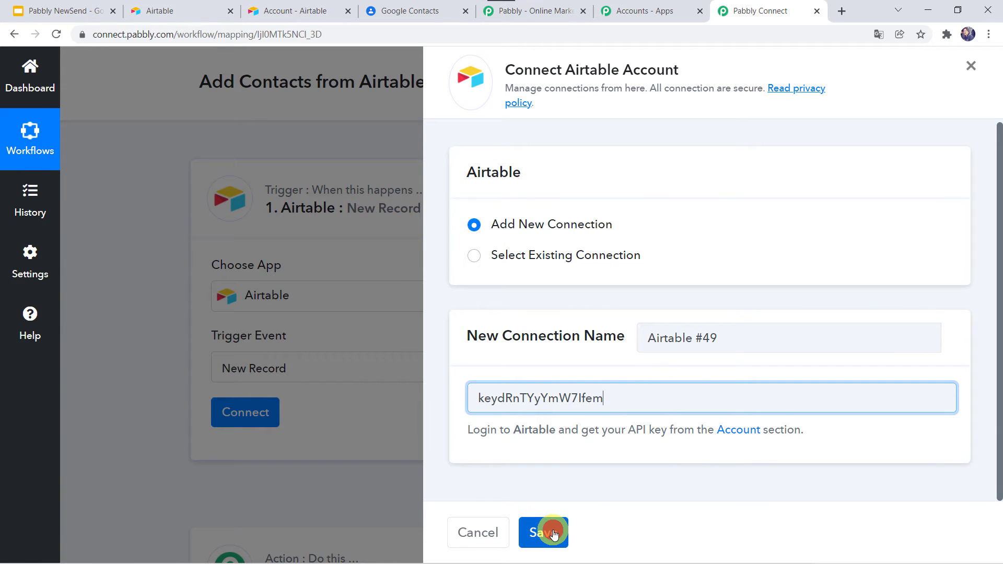
pyautogui.click(553, 533)
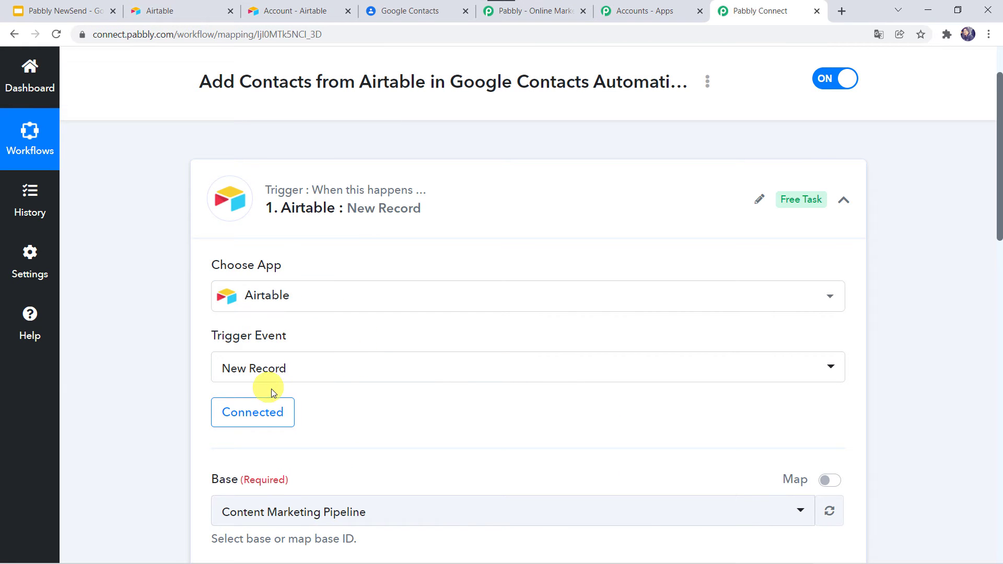
pyautogui.scroll(-1, 370, 406)
pyautogui.scroll(-4, 371, 406)
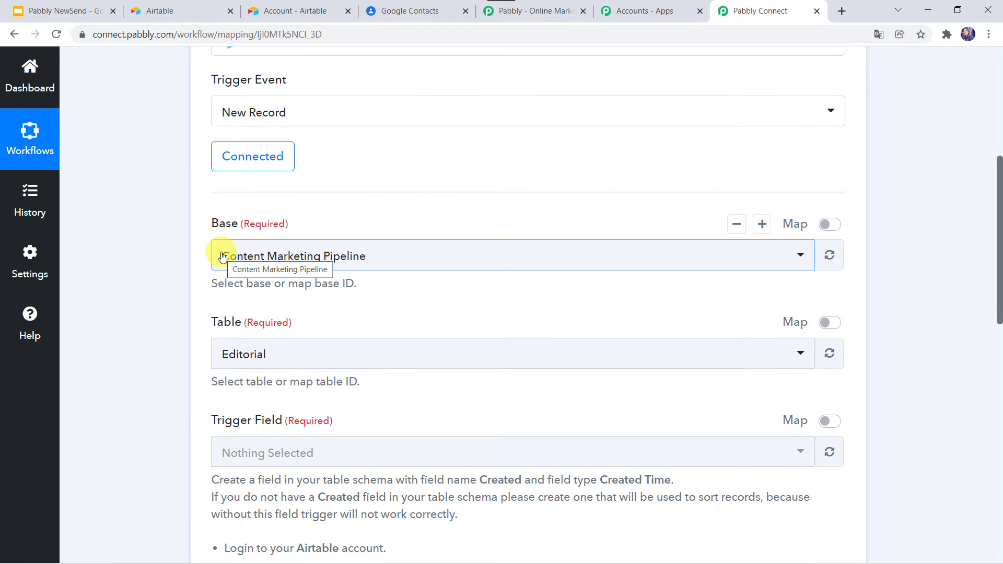
# Open the Google Contact base in Airtable to view Table 1 and its fields
pyautogui.click(168, 10)
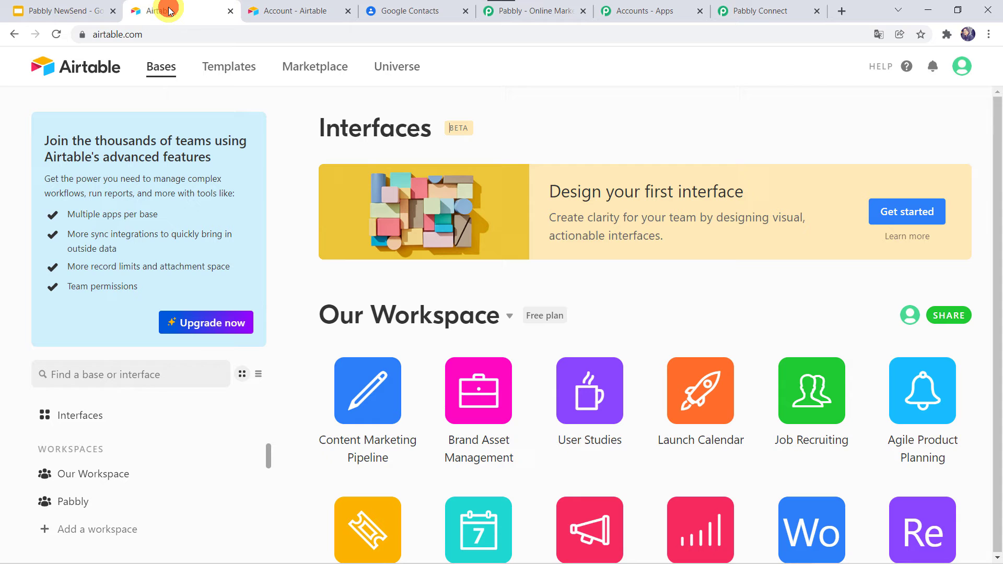
pyautogui.scroll(-2, 426, 358)
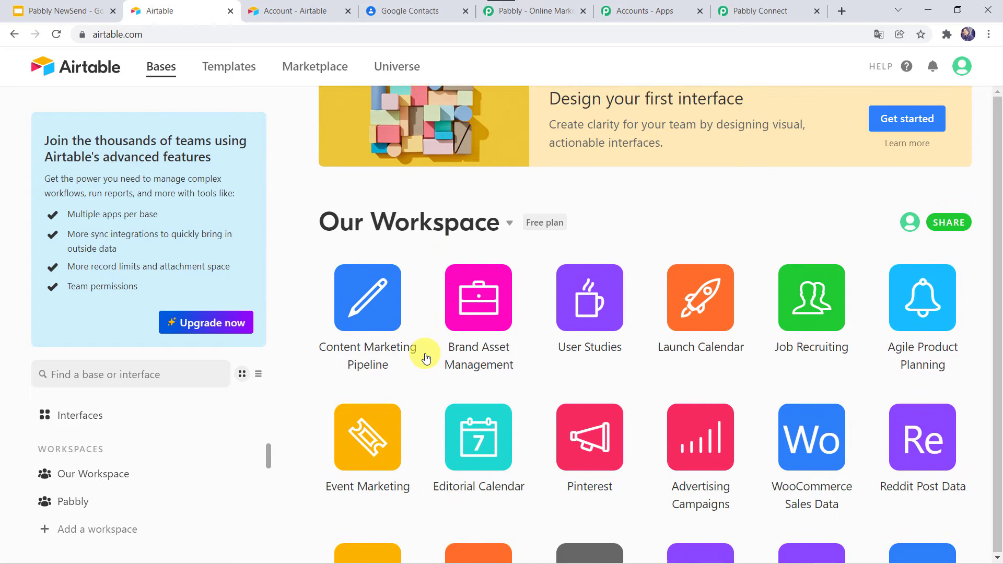
pyautogui.scroll(-4, 426, 358)
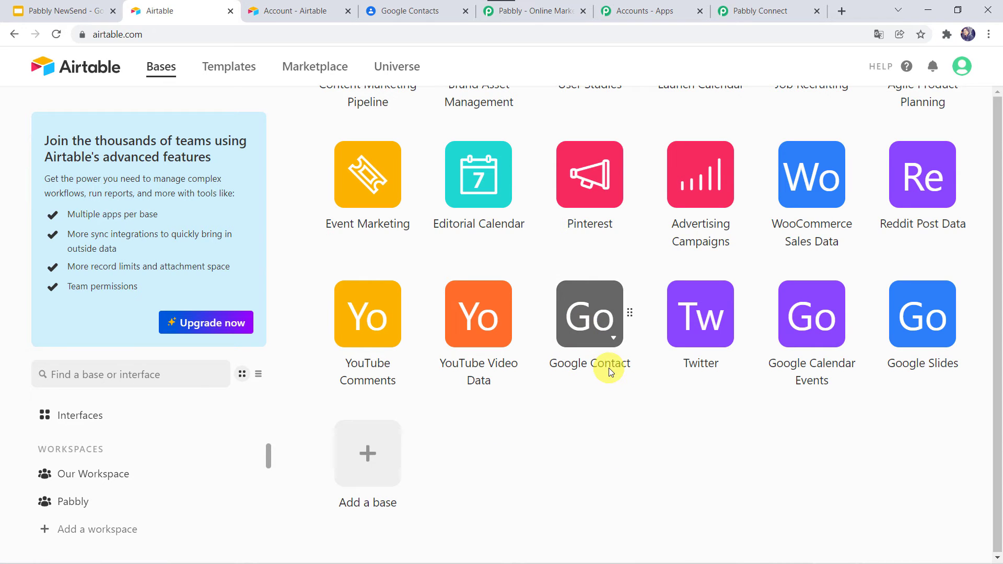
pyautogui.click(590, 319)
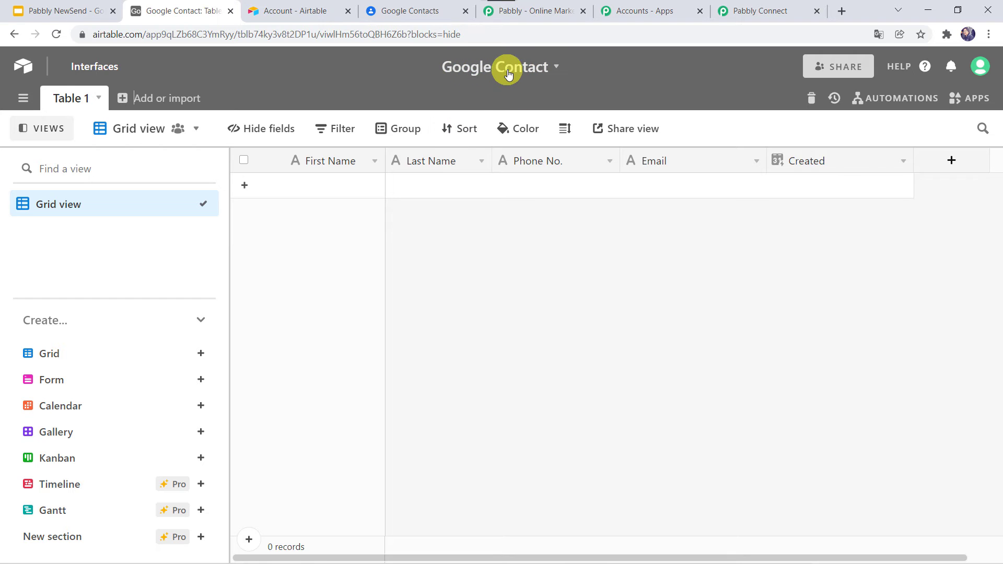
# Choose the Google Contact base and Table 1 for the Airtable trigger
pyautogui.click(752, 10)
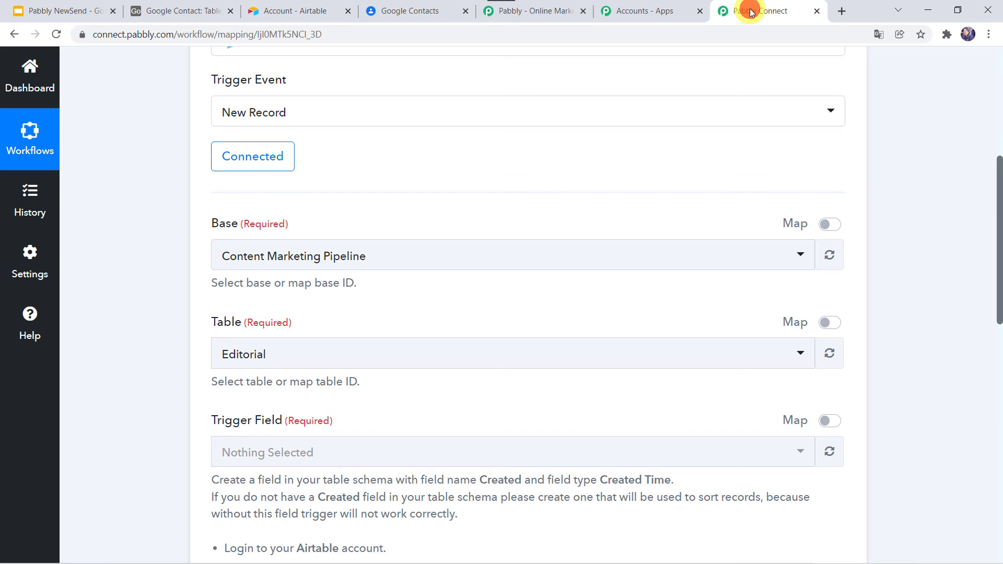
pyautogui.click(264, 252)
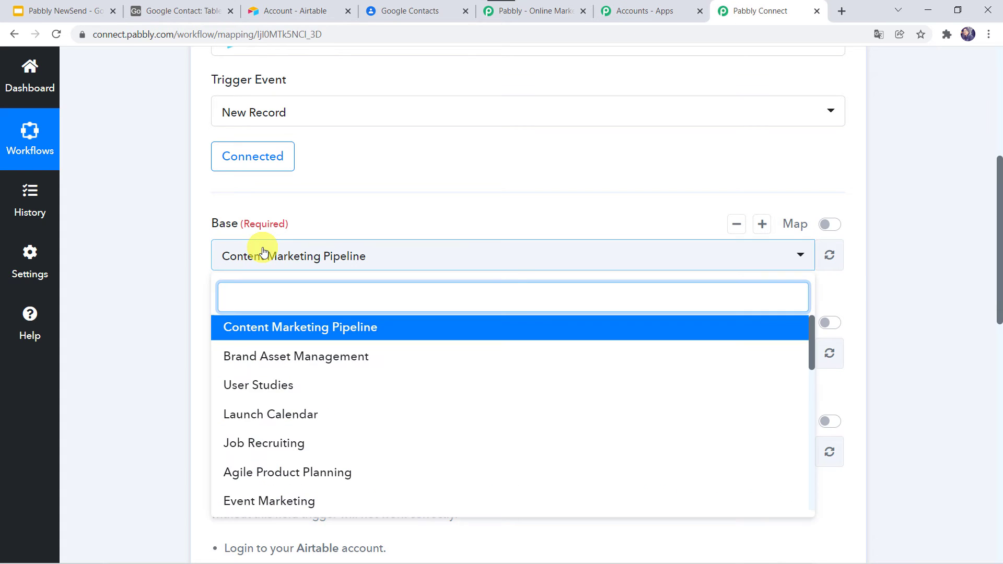
pyautogui.write('goo')
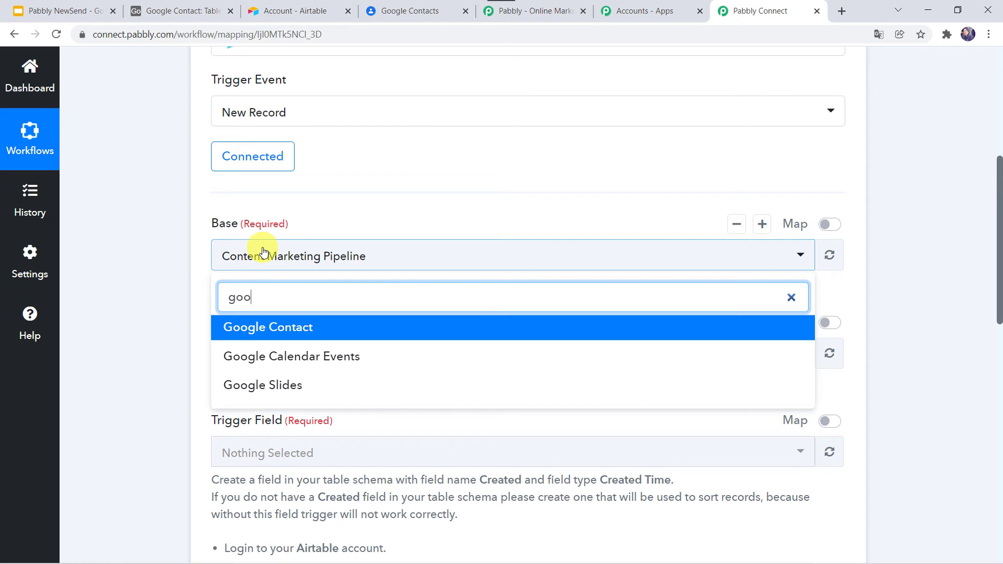
pyautogui.click(240, 330)
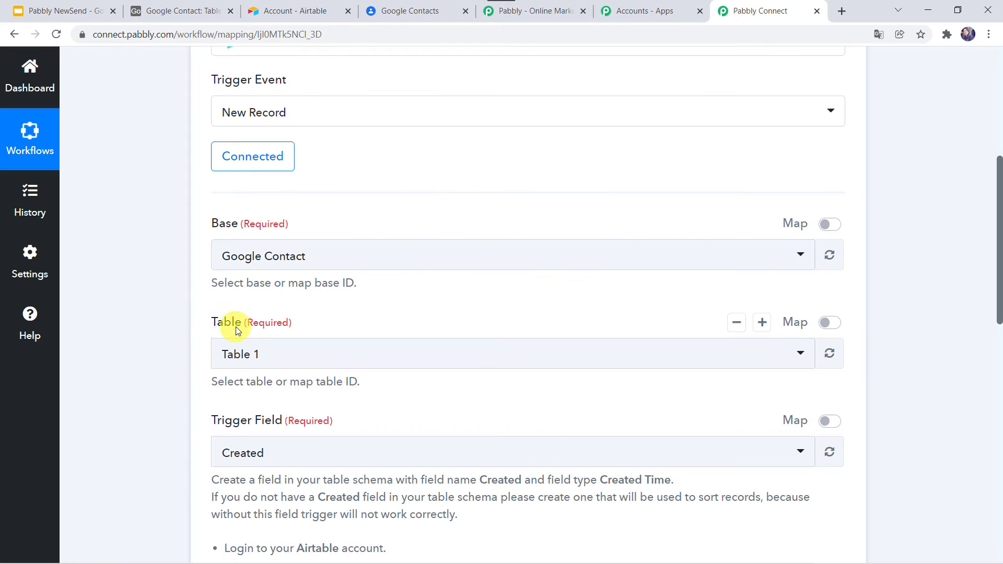
pyautogui.click(244, 256)
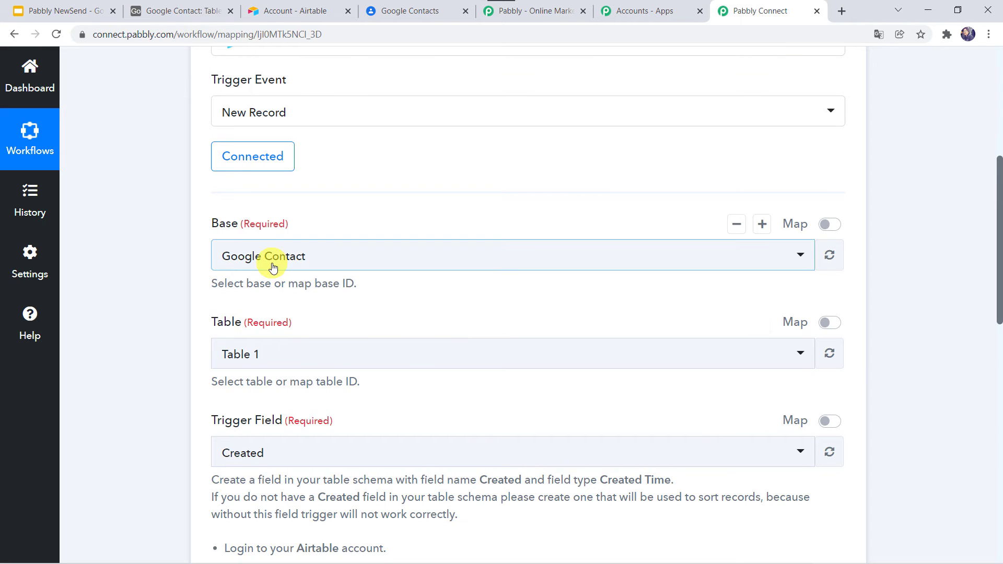
pyautogui.click(240, 355)
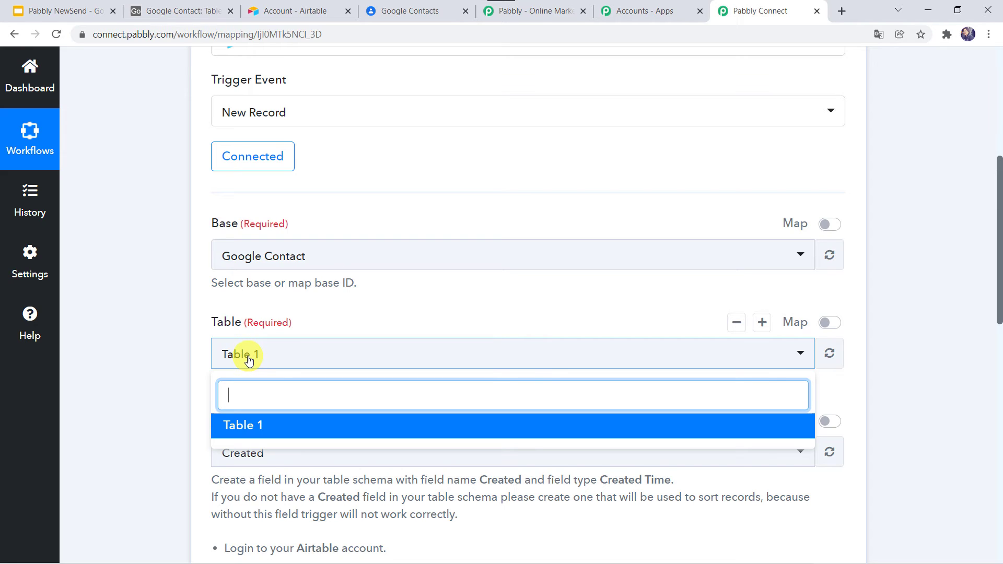
pyautogui.click(195, 352)
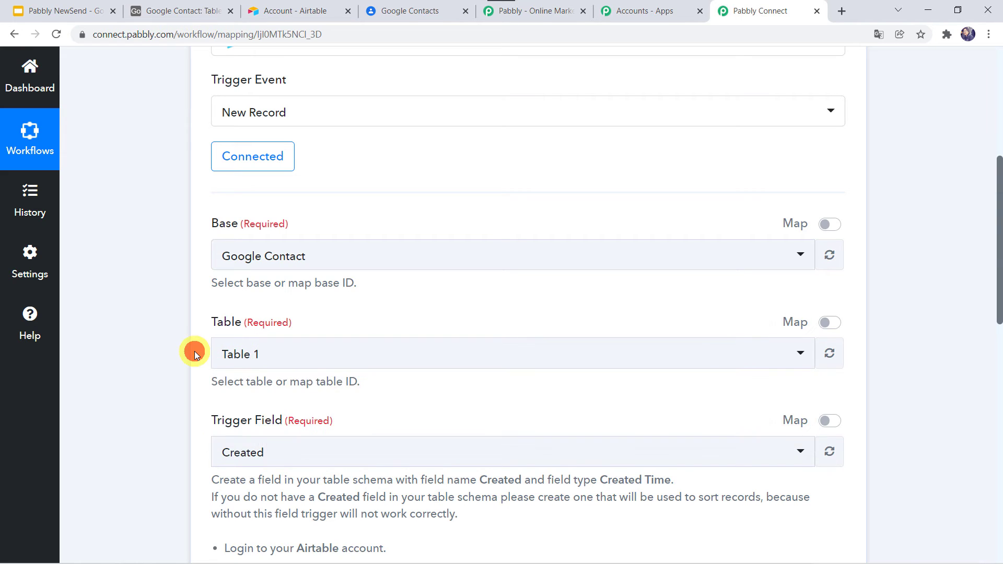
pyautogui.scroll(-3, 195, 352)
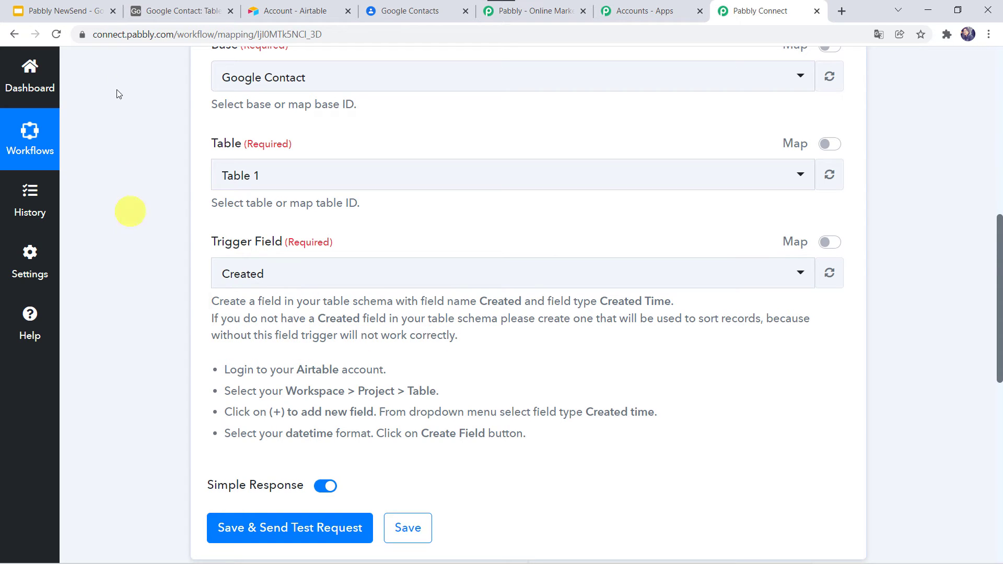
# Check the table's columns in Airtable, then keep Created as the trigger field
pyautogui.click(177, 14)
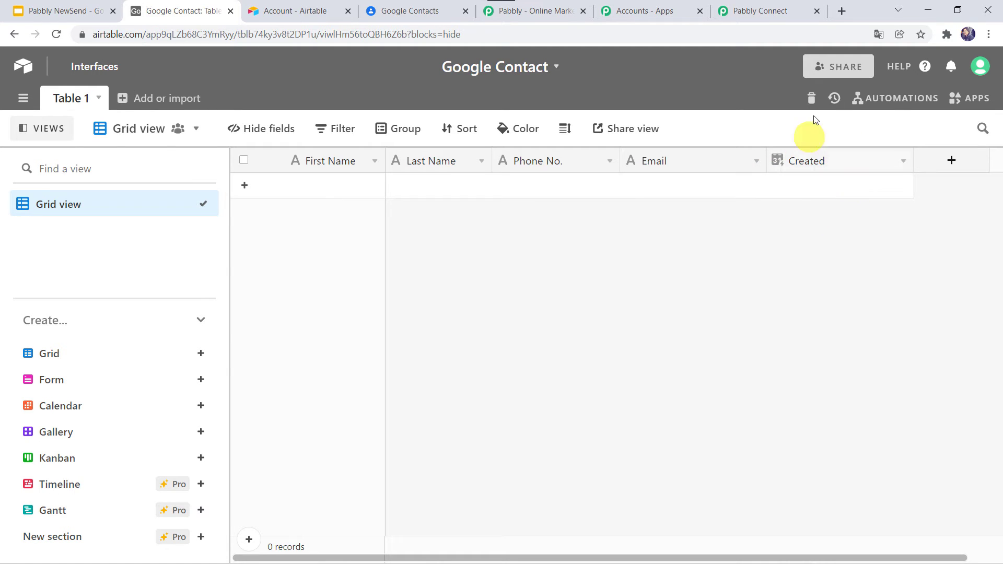
pyautogui.click(766, 18)
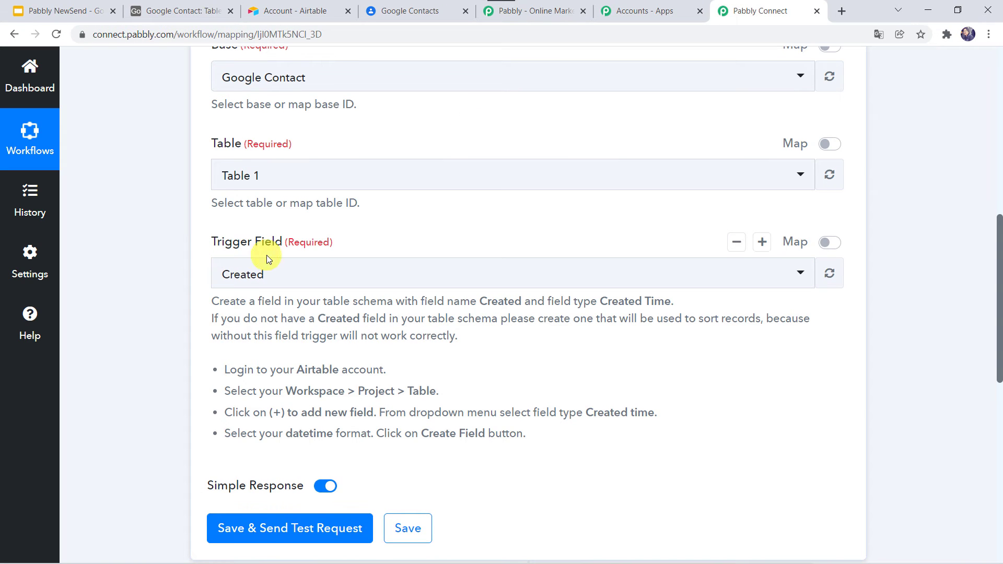
pyautogui.click(262, 276)
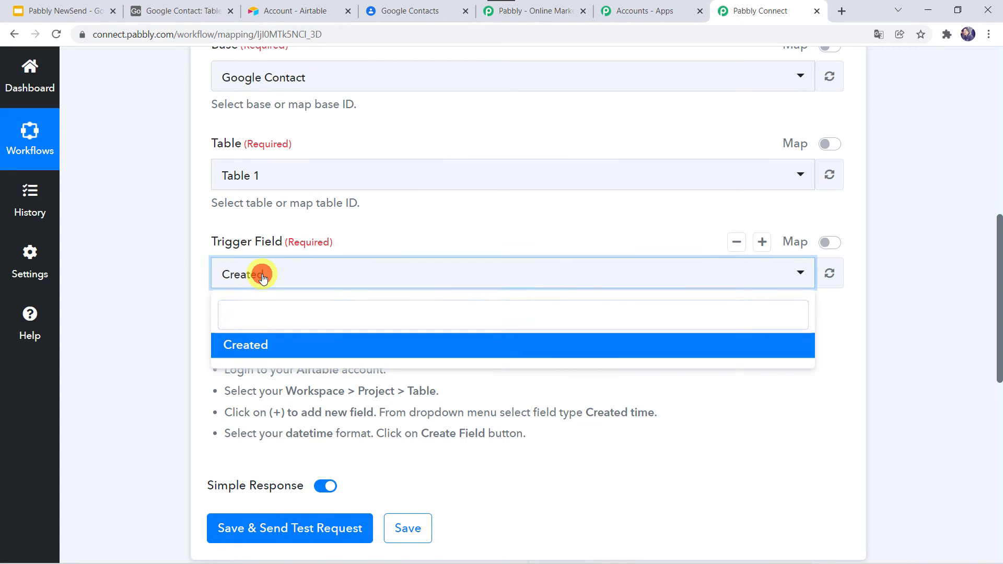
pyautogui.click(262, 274)
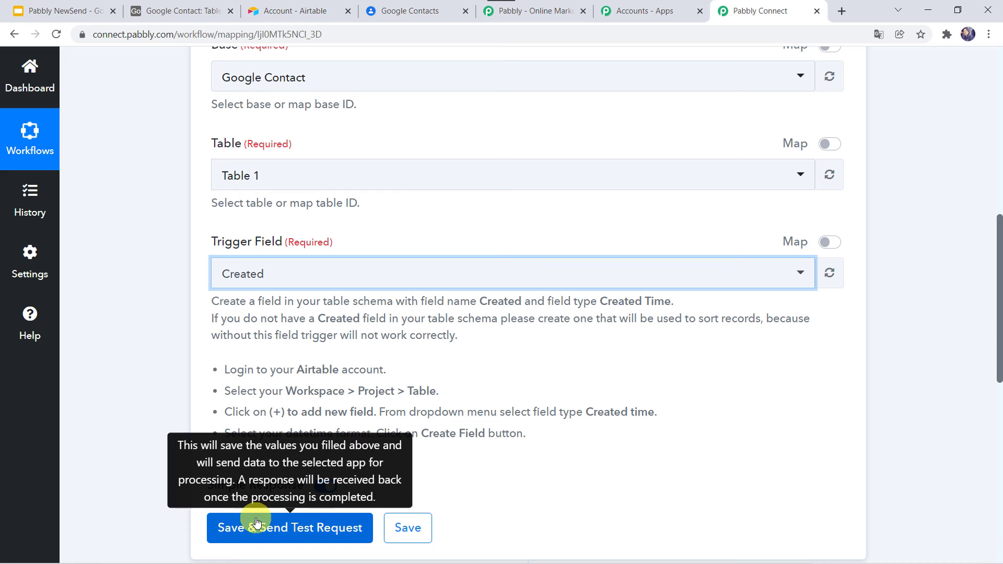
# Add a new record to the Google Contact table with the contact's first name, last name, phone number and e-mail address
pyautogui.click(189, 10)
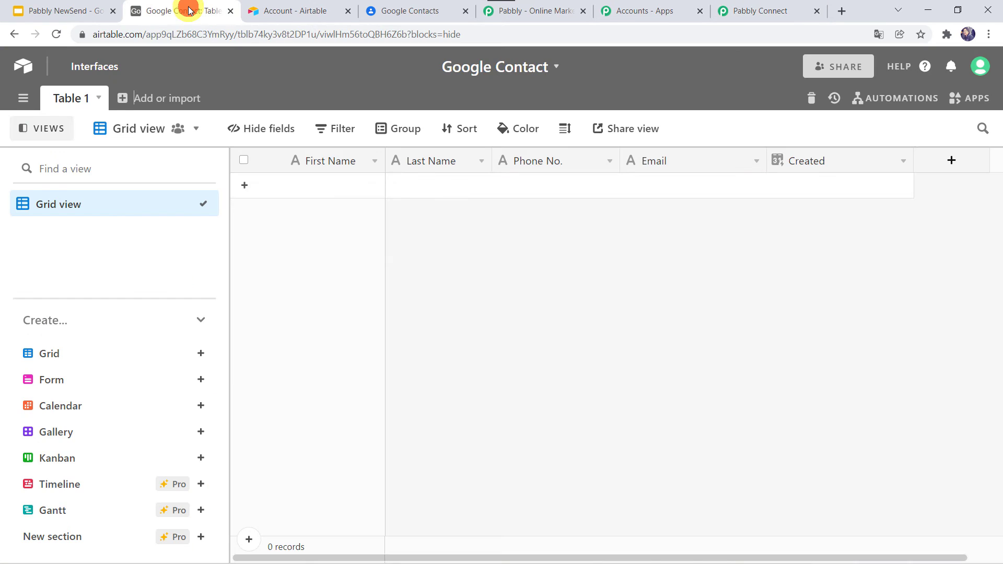
pyautogui.click(307, 186)
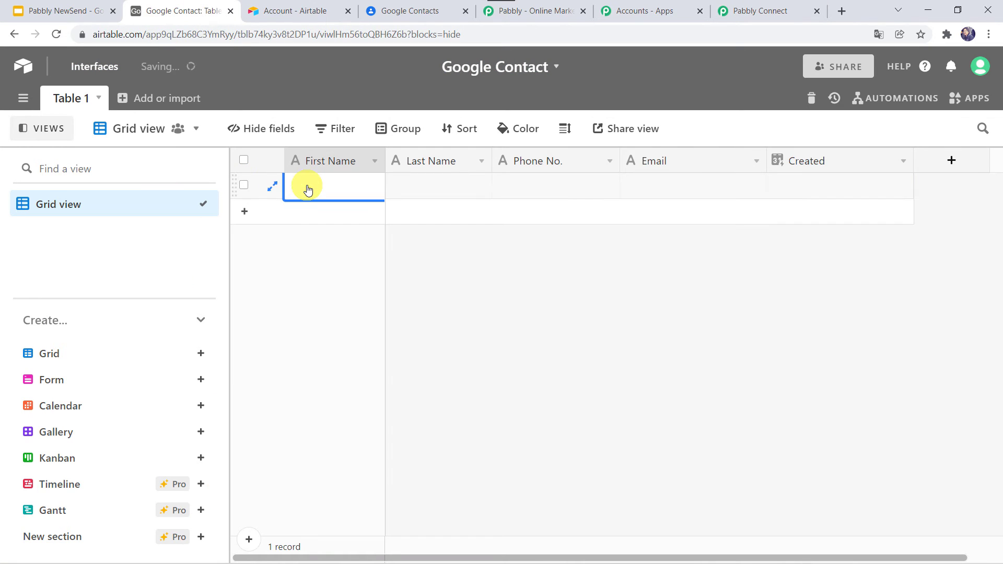
pyautogui.press('Tab')
pyautogui.press('Tab')
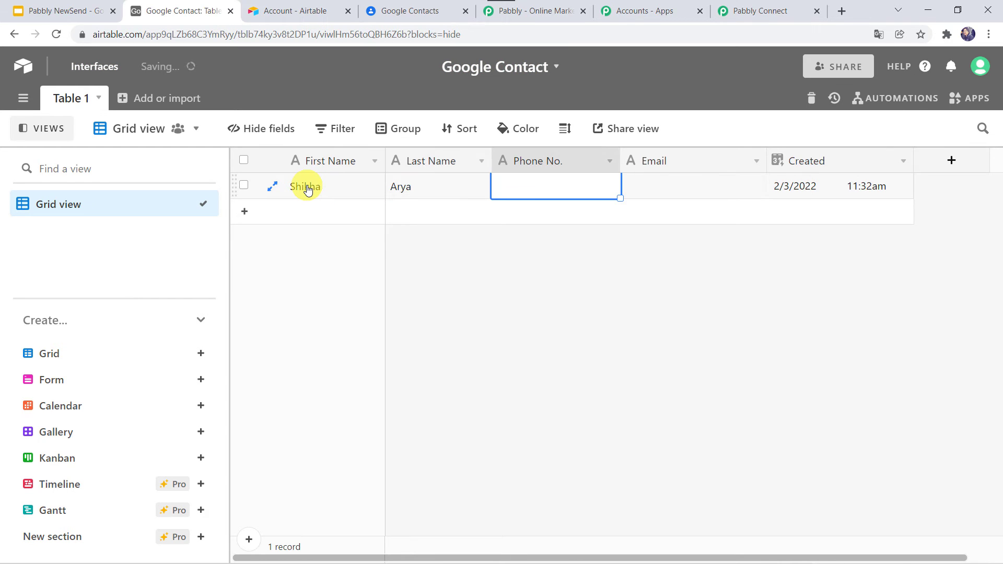
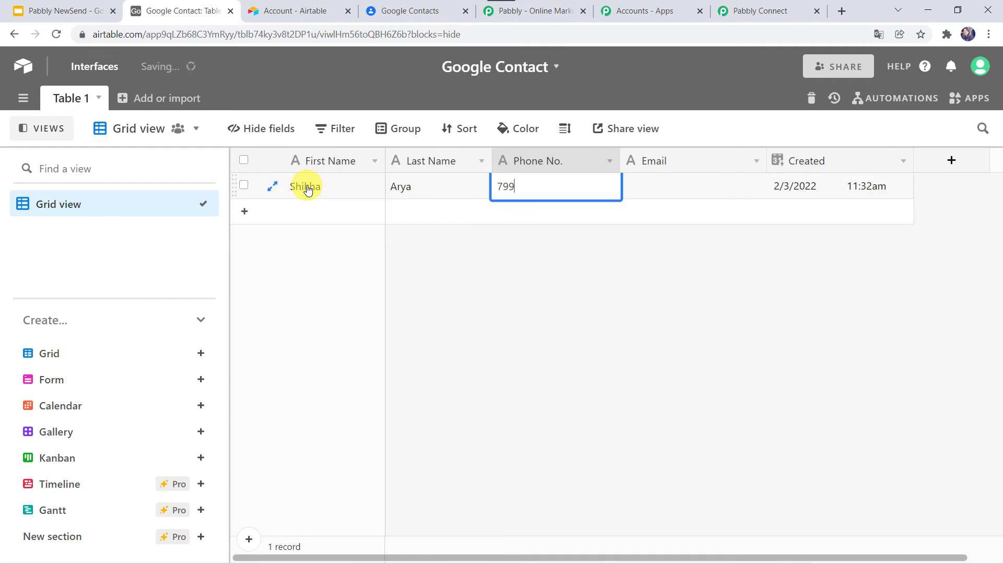
pyautogui.press('Tab')
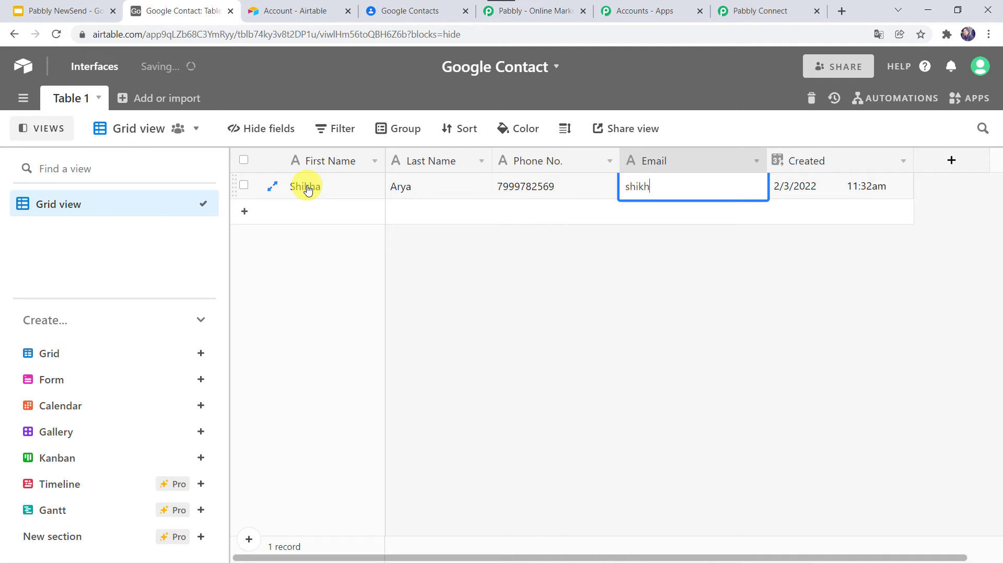
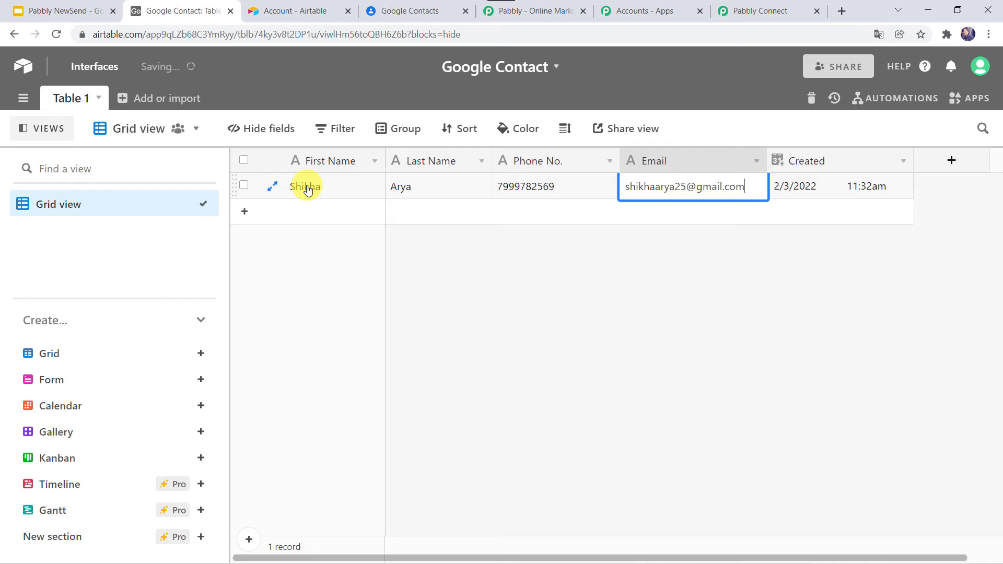
pyautogui.press('Return')
pyautogui.press('Return')
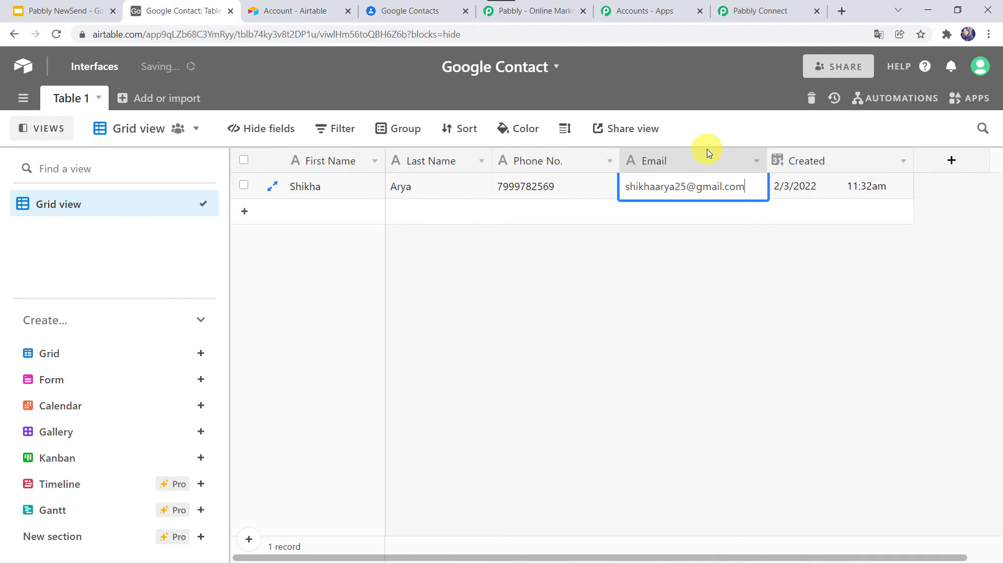
# Save the Airtable trigger and test it, capturing the new record's Id, created time, names, phone and e-mail
pyautogui.click(763, 14)
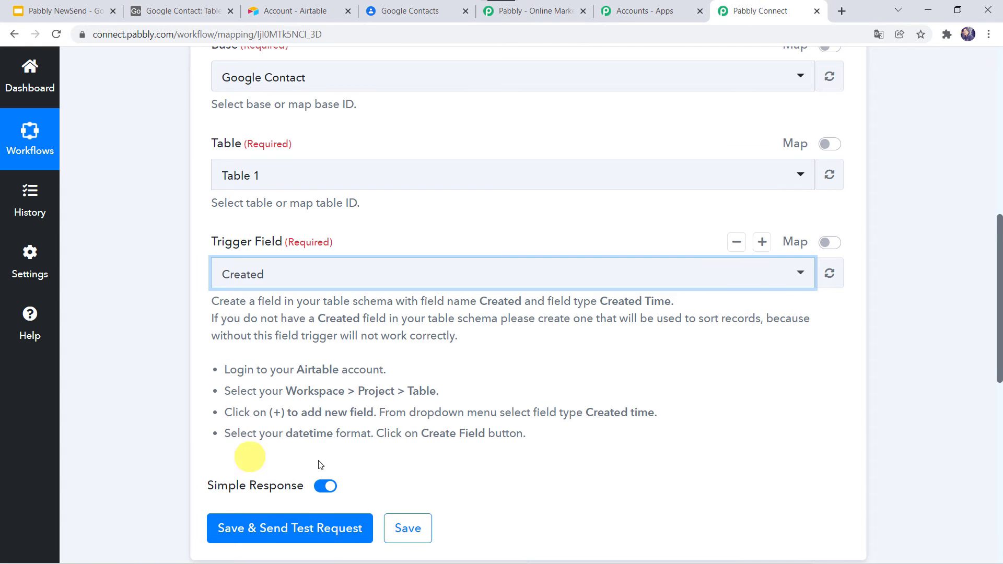
pyautogui.scroll(-2, 272, 409)
pyautogui.click(282, 410)
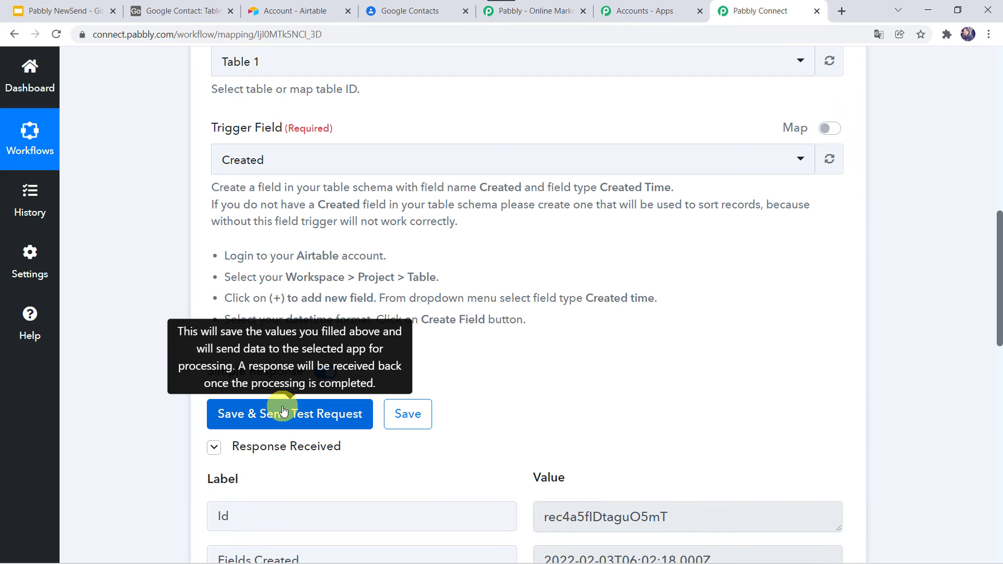
pyautogui.scroll(-5, 282, 410)
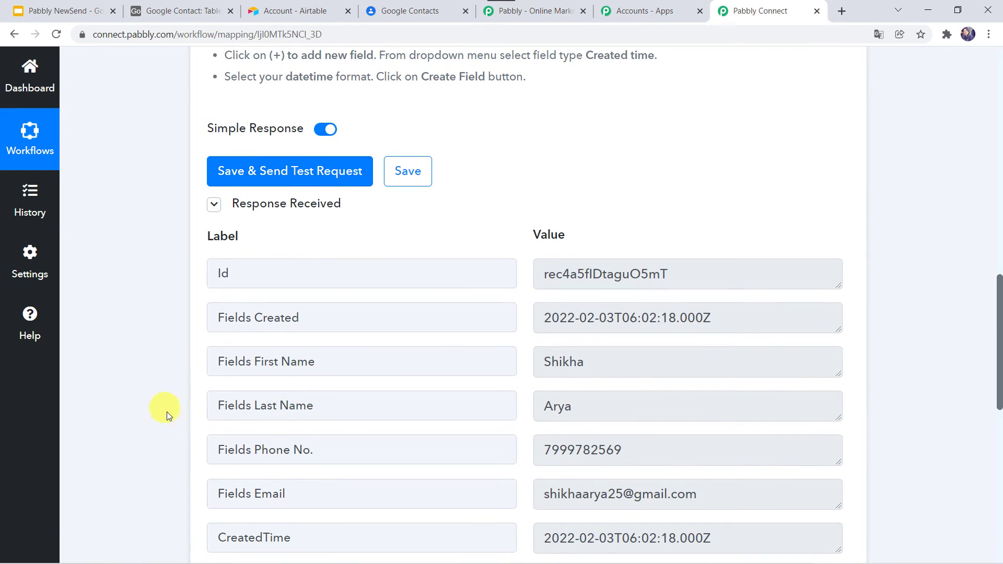
pyautogui.scroll(-3, 167, 412)
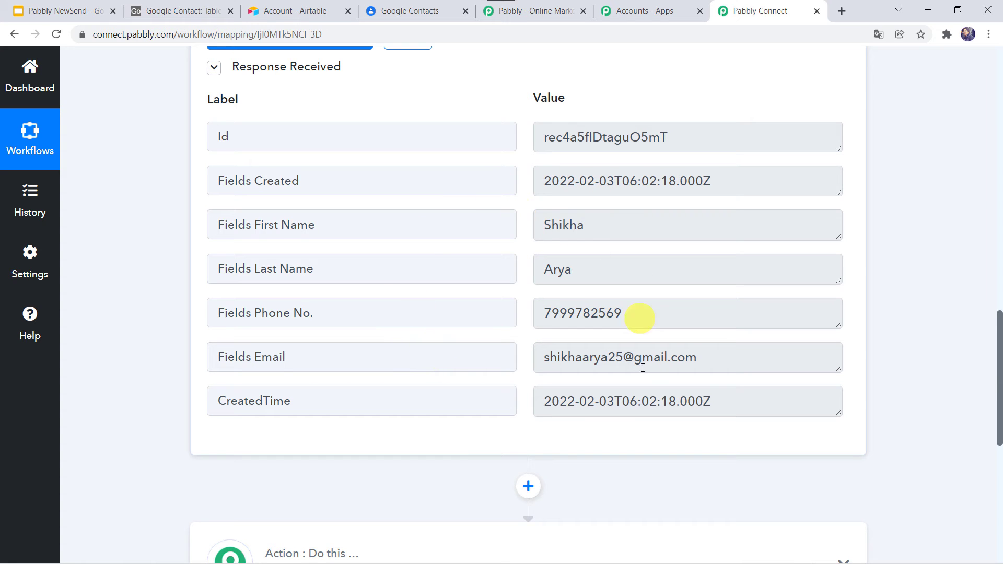
pyautogui.scroll(-7, 120, 482)
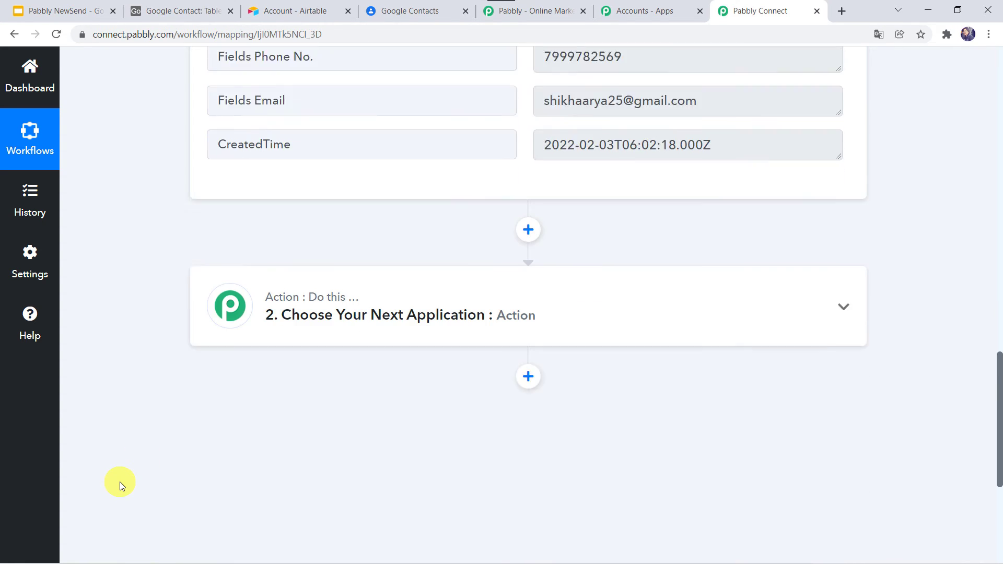
# Choose Google Contacts, found by searching 'Cont', as the action app with Create Contact as the event
pyautogui.click(455, 194)
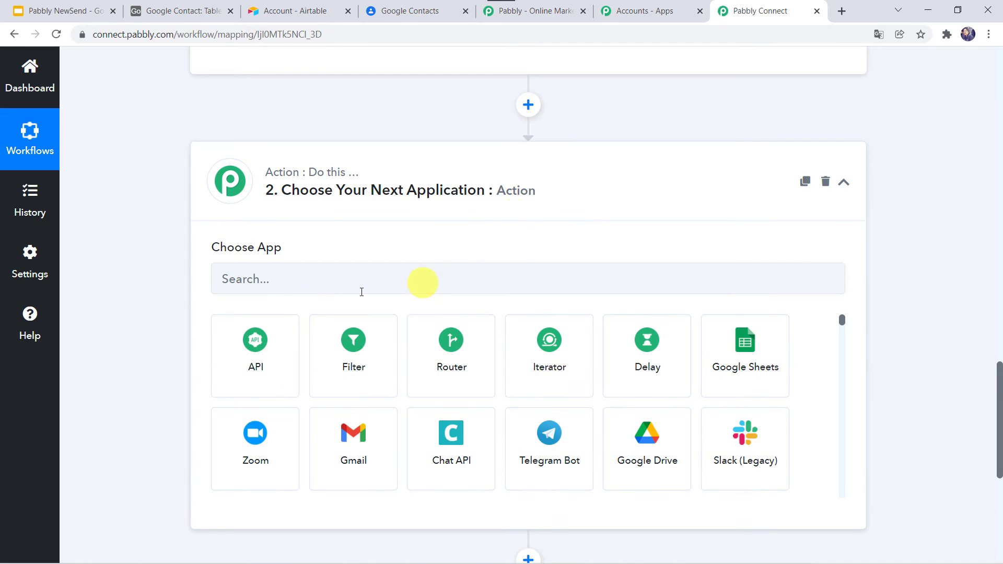
pyautogui.click(278, 286)
pyautogui.write('C')
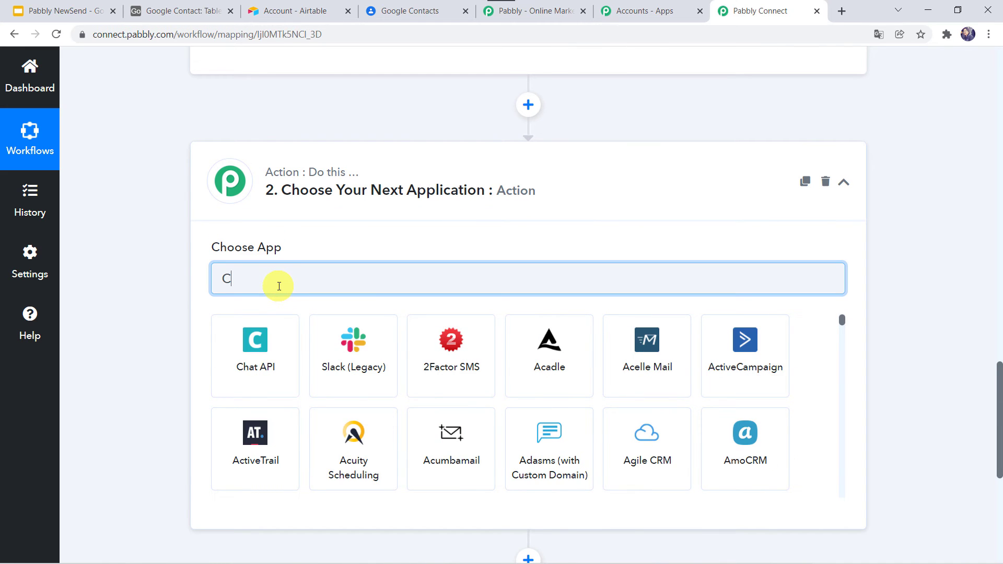
pyautogui.write('ont')
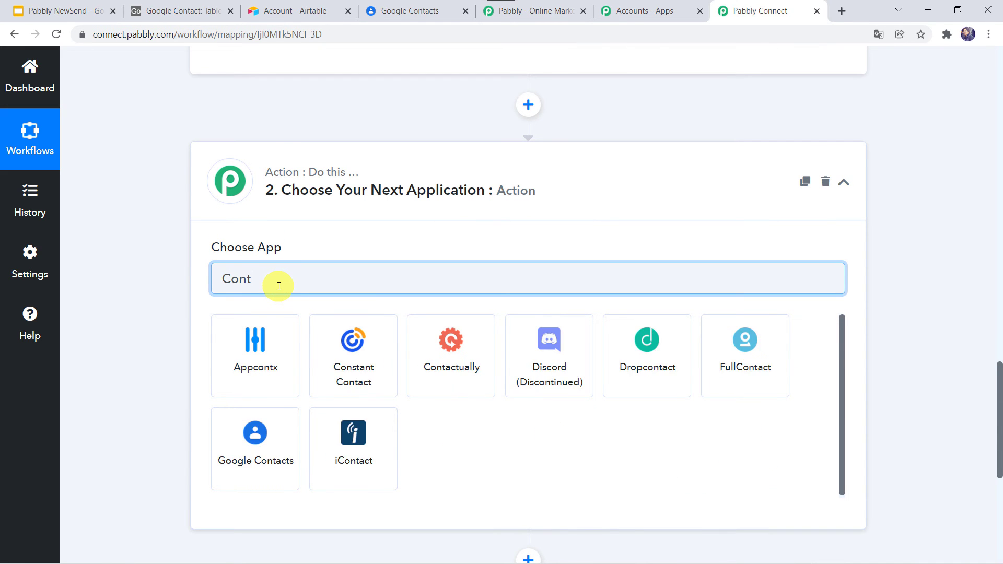
pyautogui.click(263, 467)
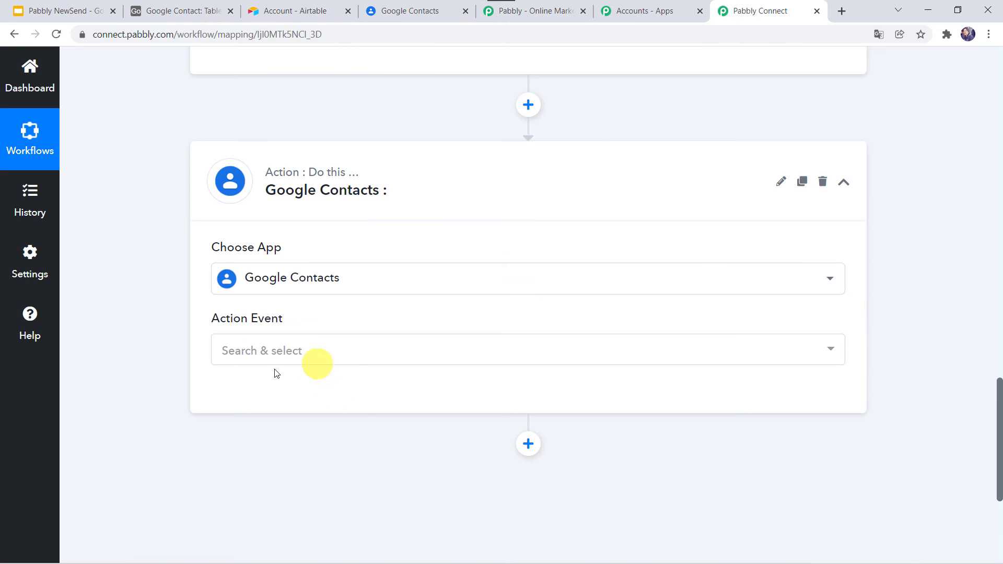
pyautogui.click(254, 355)
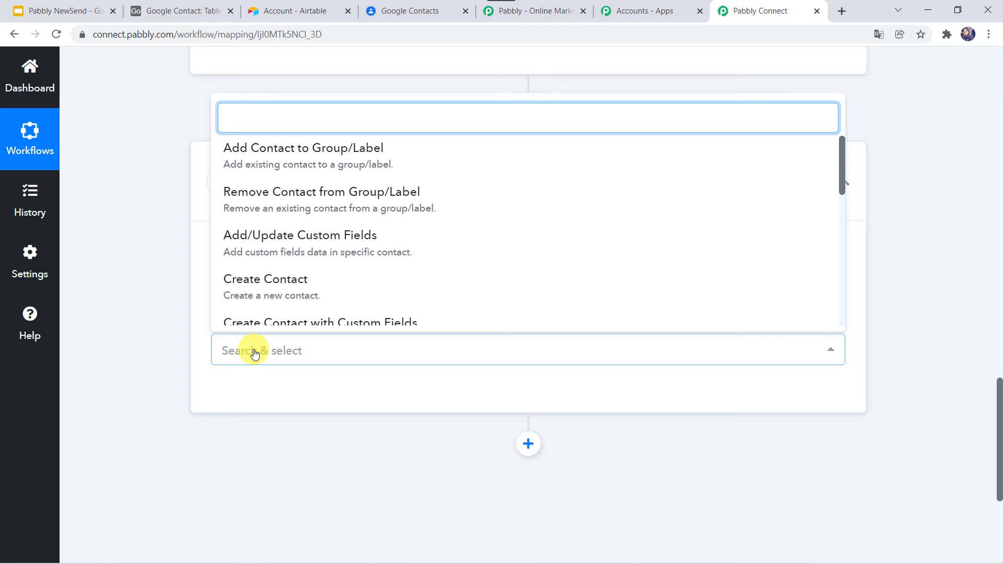
pyautogui.click(240, 286)
pyautogui.click(256, 399)
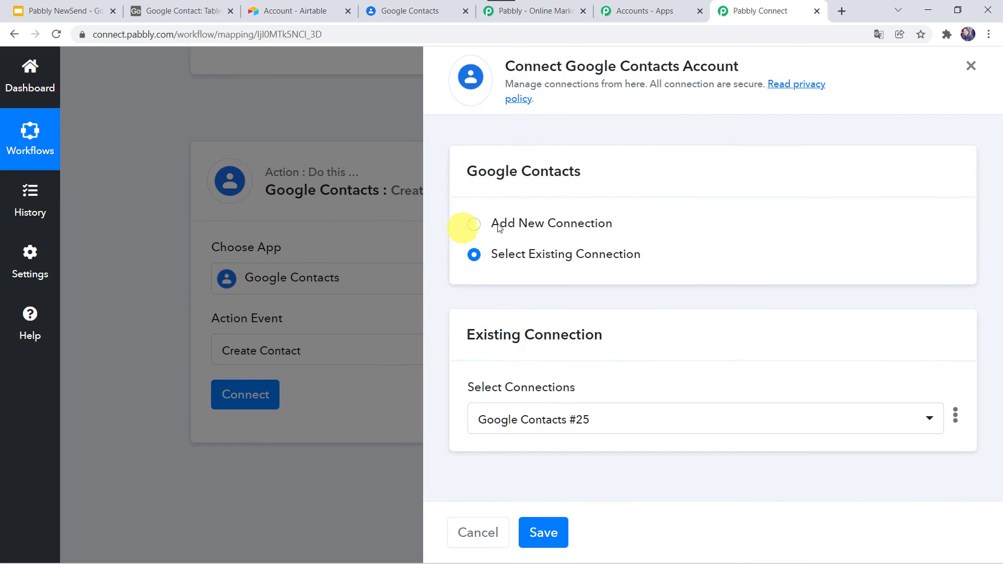
# Add a new Google Contacts connection and authorize a Google account, granting Pabbly access
pyautogui.click(513, 222)
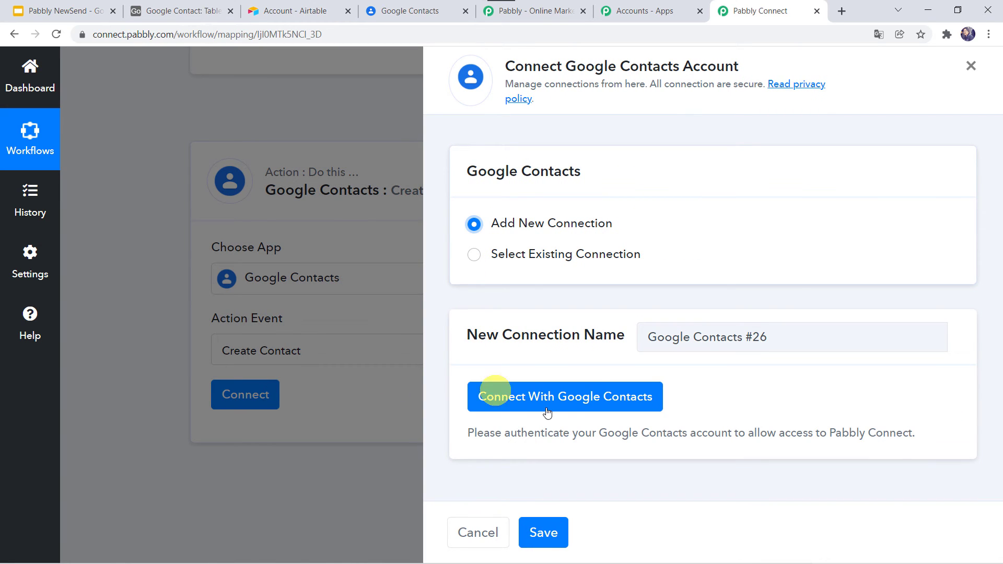
pyautogui.click(572, 397)
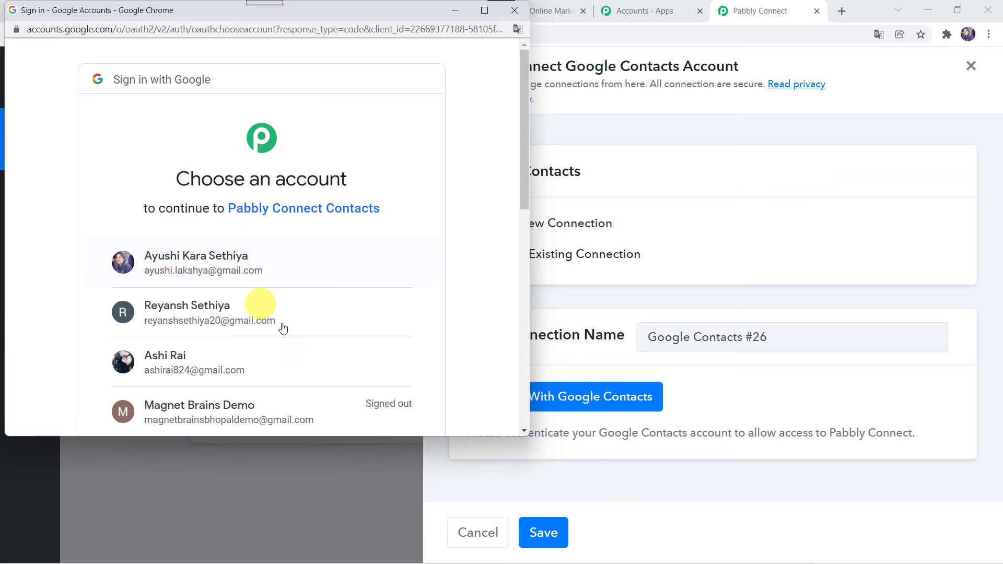
pyautogui.scroll(-3, 297, 312)
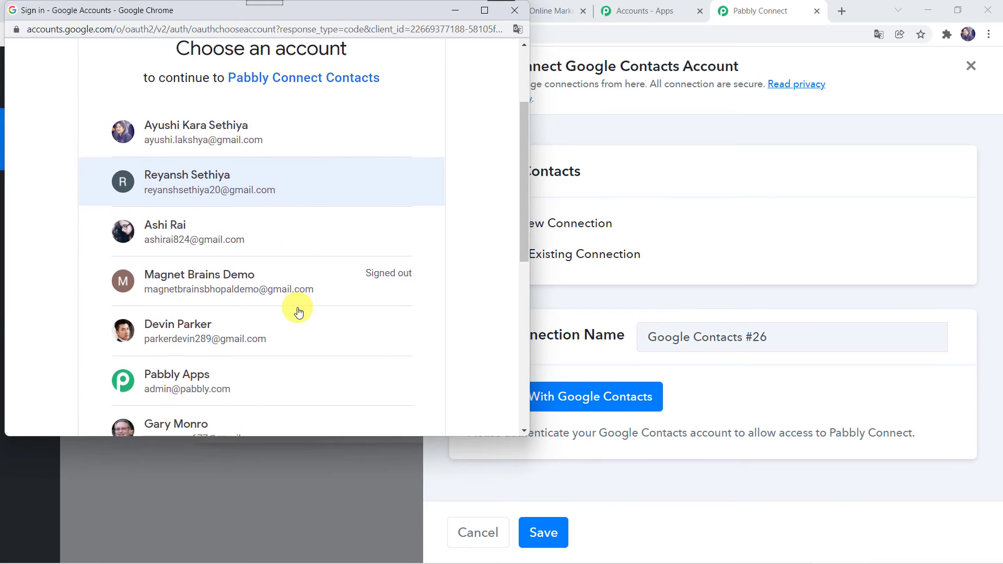
pyautogui.click(174, 281)
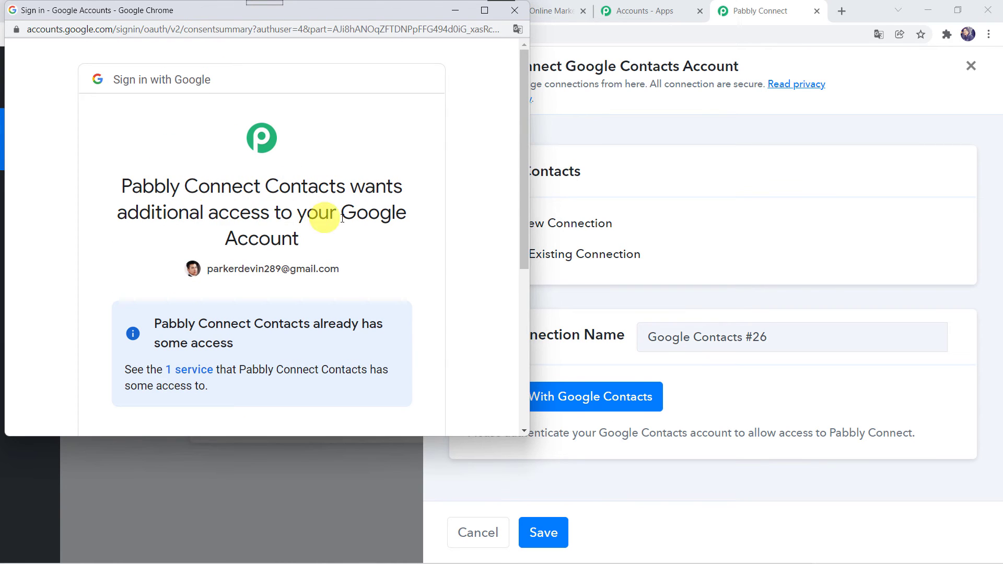
pyautogui.scroll(-5, 277, 235)
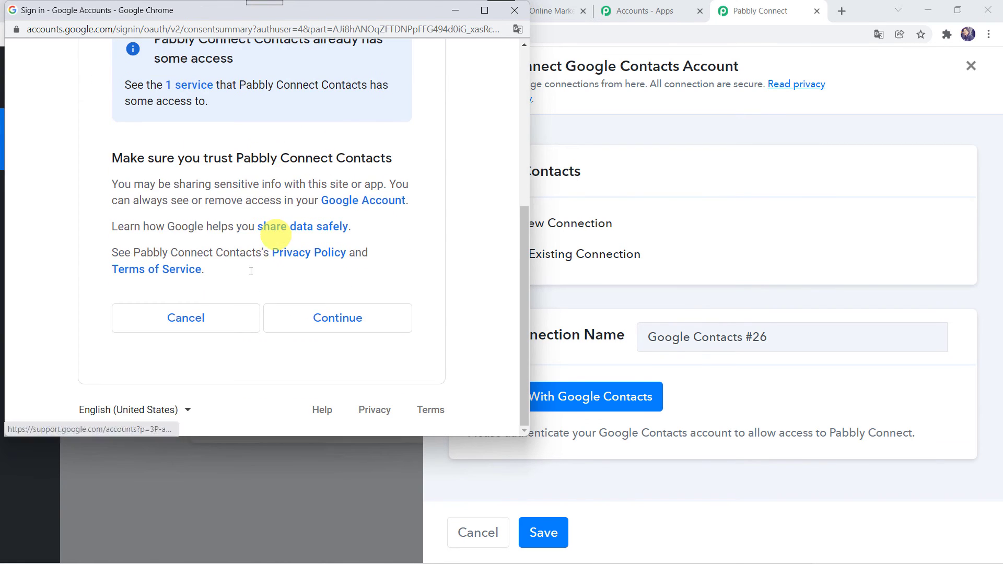
pyautogui.click(342, 324)
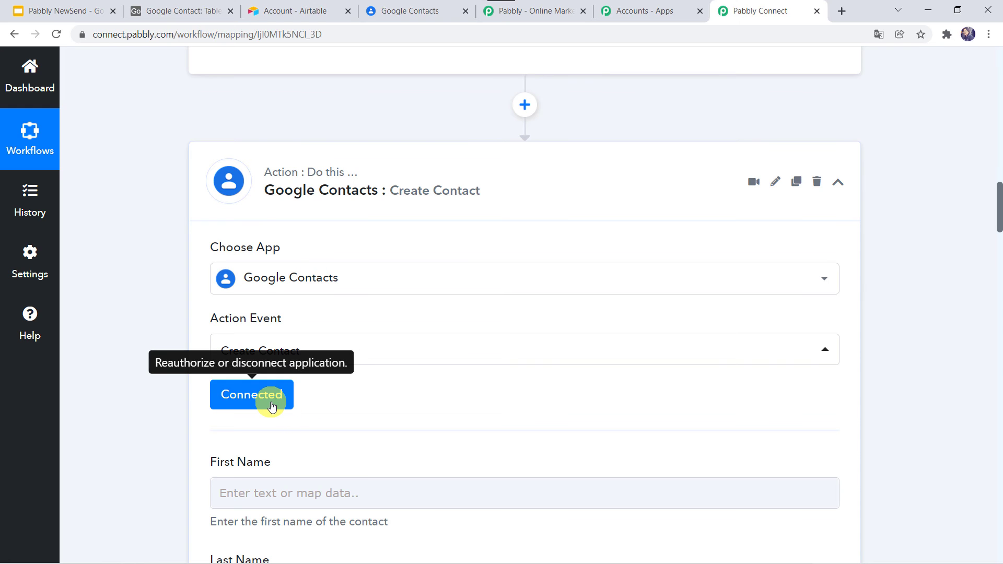
pyautogui.scroll(-5, 416, 374)
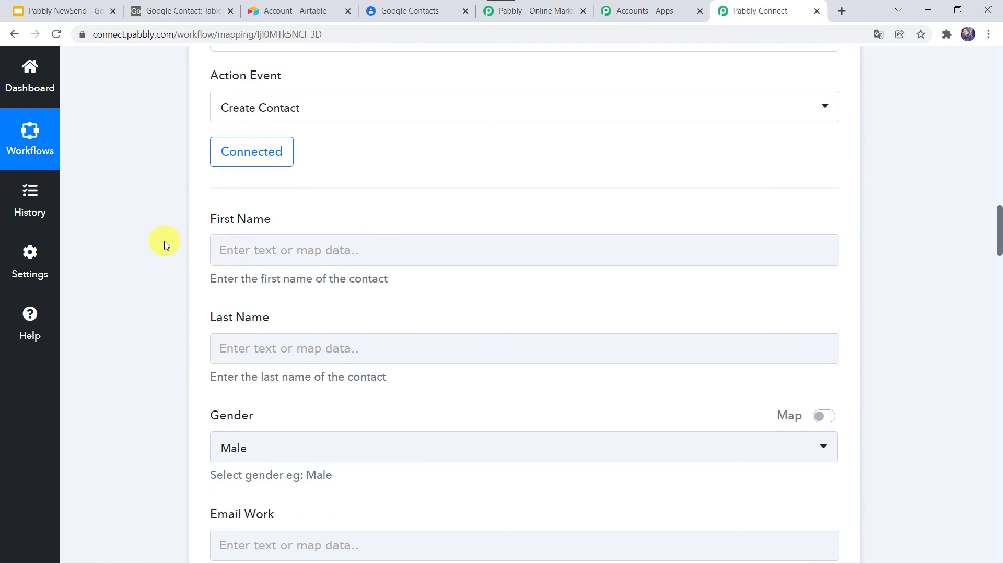
pyautogui.click(241, 350)
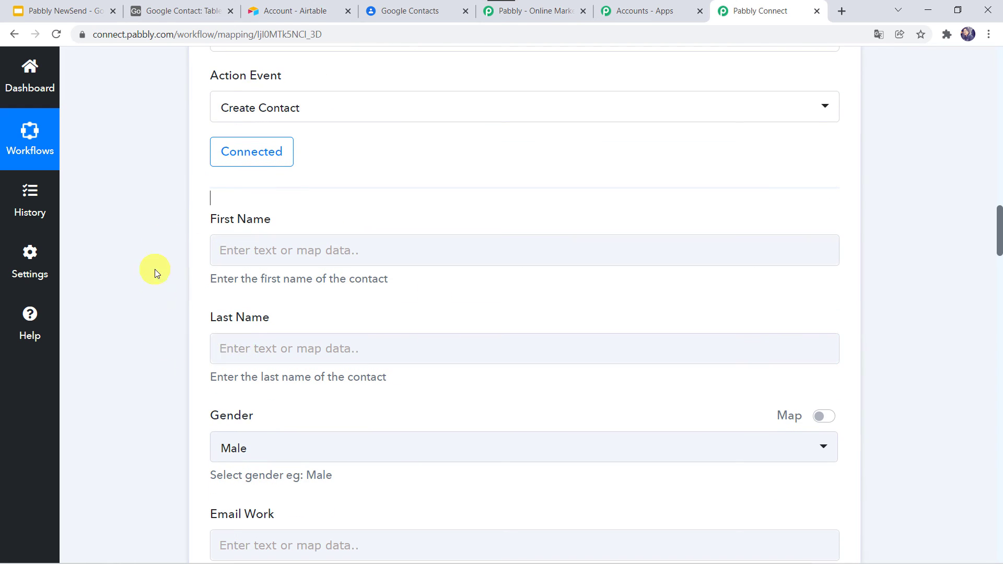
pyautogui.scroll(12, 154, 269)
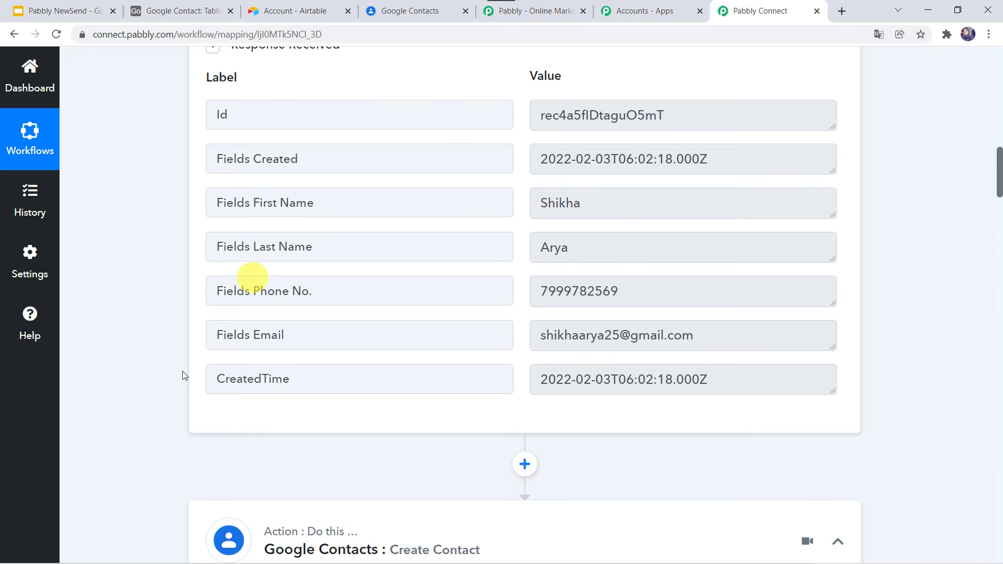
pyautogui.scroll(-12, 125, 504)
# Map the Airtable record's first and last name into the contact's First Name and Last Name
pyautogui.click(229, 247)
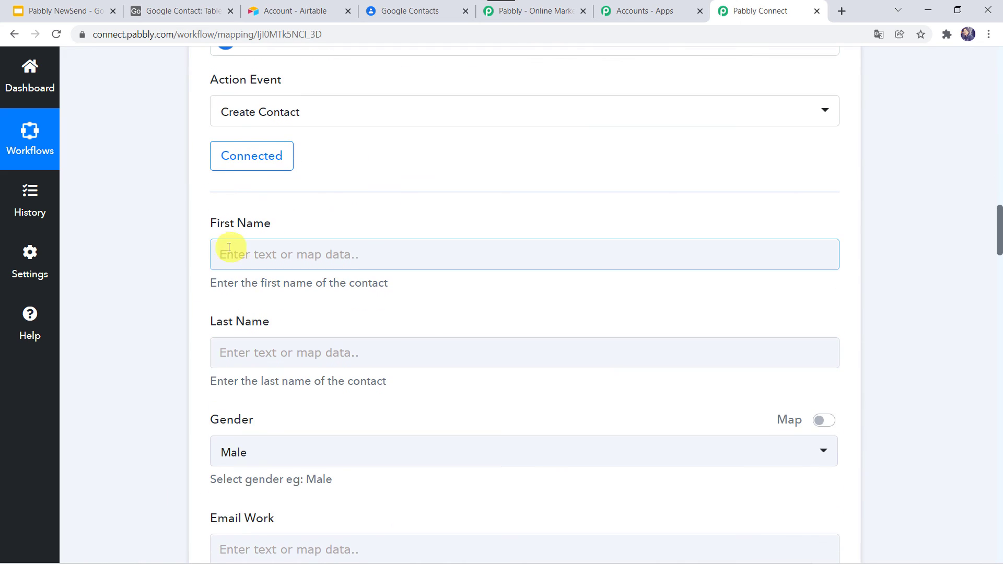
pyautogui.click(229, 247)
pyautogui.click(295, 373)
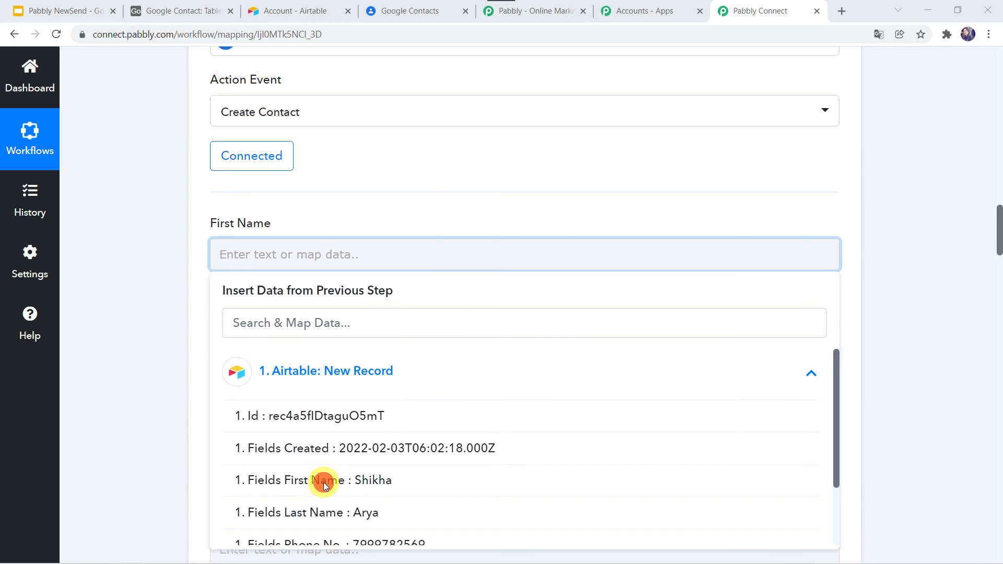
pyautogui.click(255, 479)
pyautogui.click(177, 426)
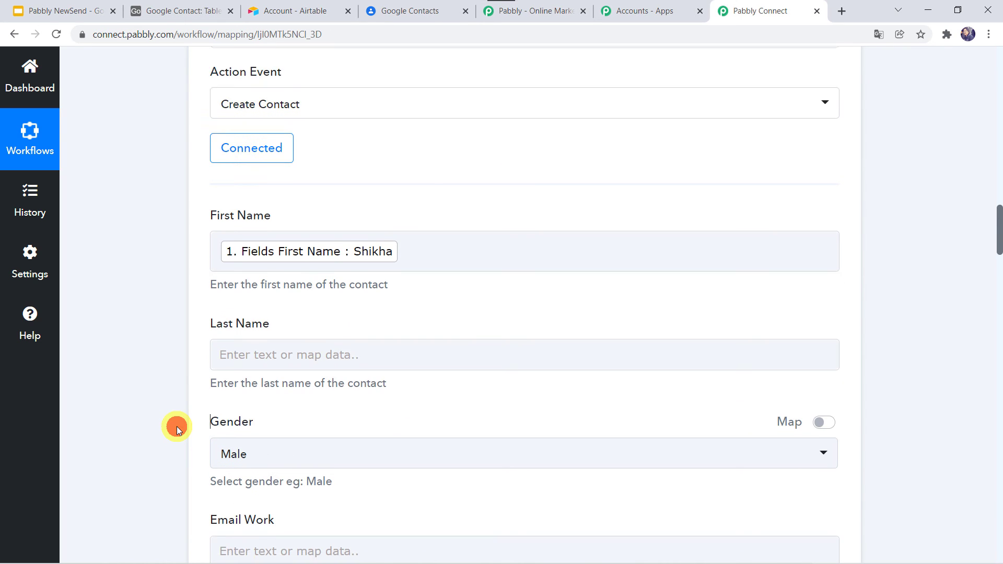
pyautogui.scroll(-2, 177, 426)
pyautogui.click(224, 272)
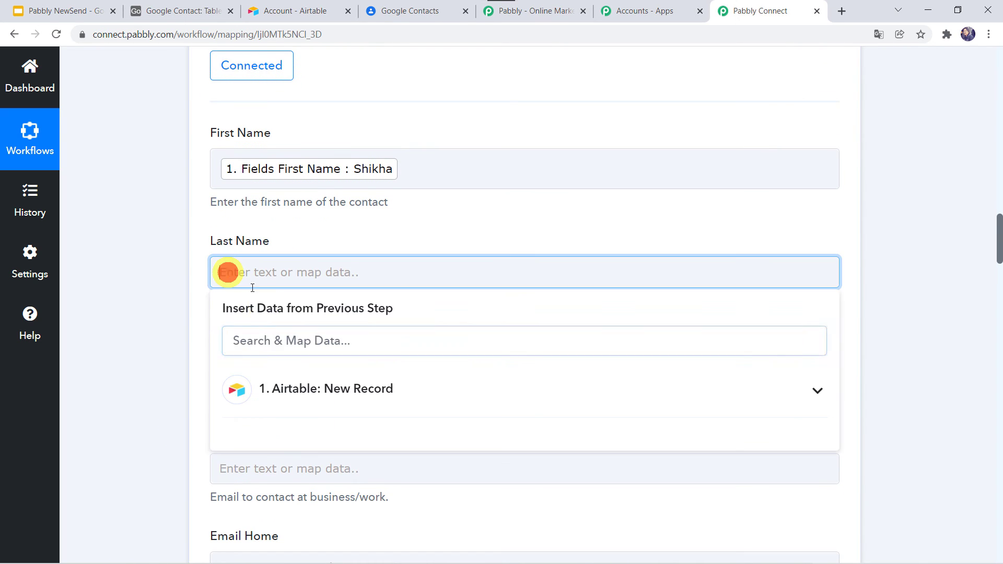
pyautogui.click(267, 391)
pyautogui.click(252, 532)
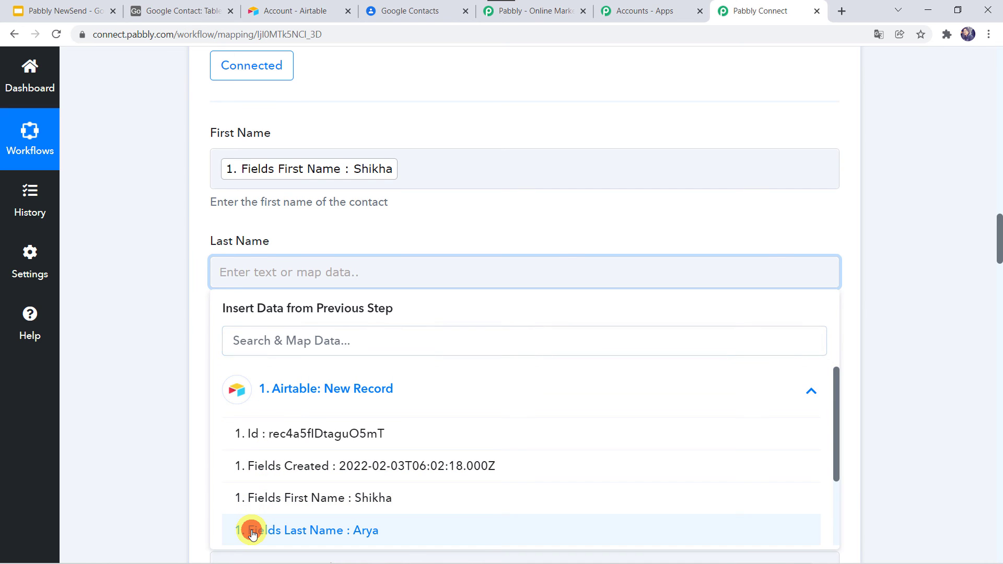
pyautogui.click(156, 384)
# Set the contact's Gender to Unspecified
pyautogui.scroll(-4, 157, 385)
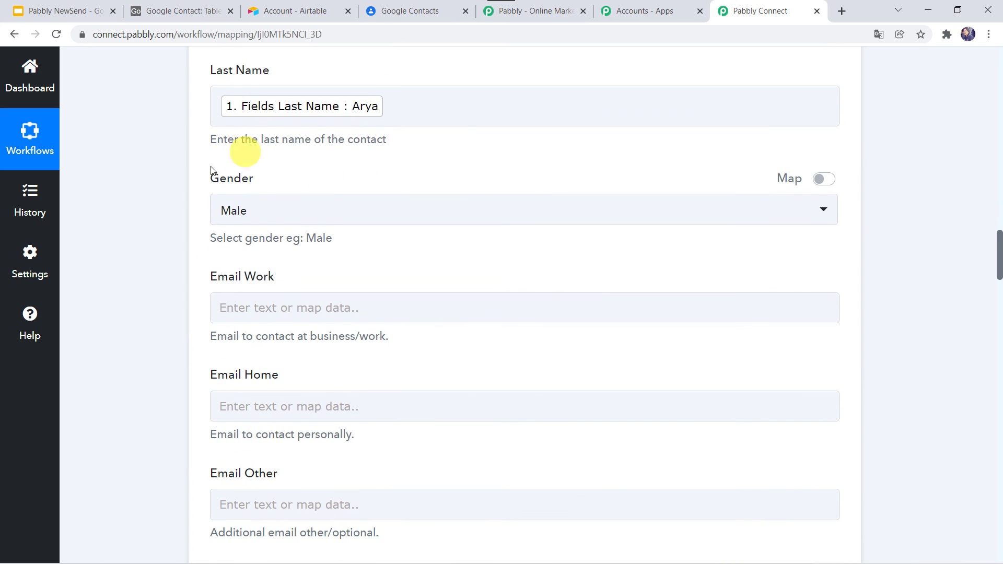
pyautogui.click(226, 214)
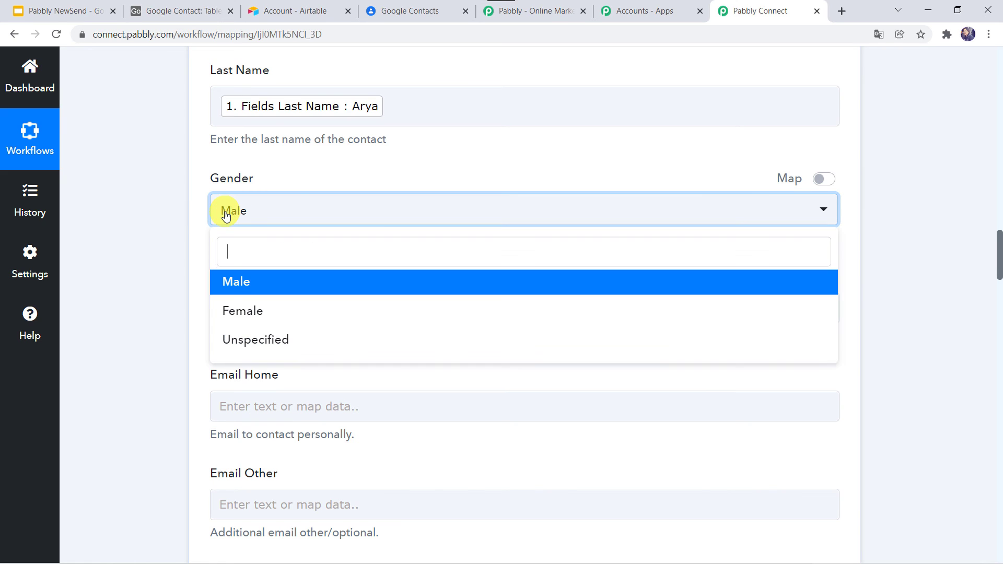
pyautogui.click(252, 346)
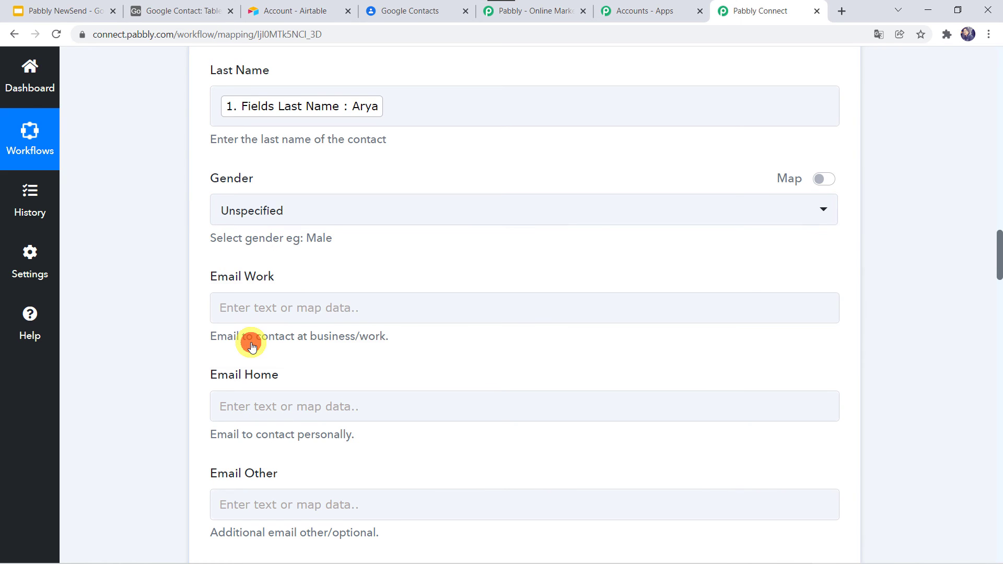
# Map the Airtable record's Email field into Email Work
pyautogui.scroll(-2, 158, 336)
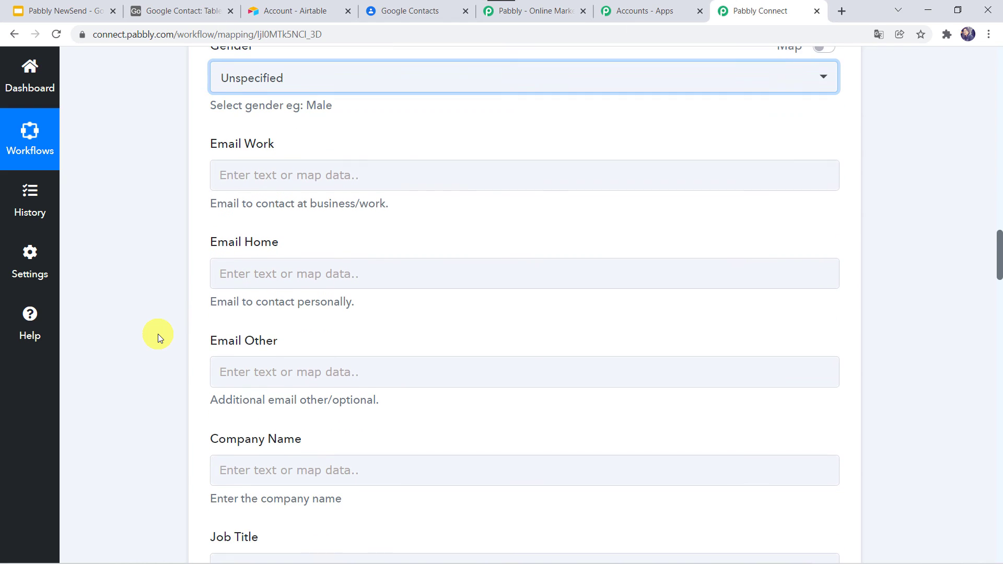
pyautogui.click(230, 175)
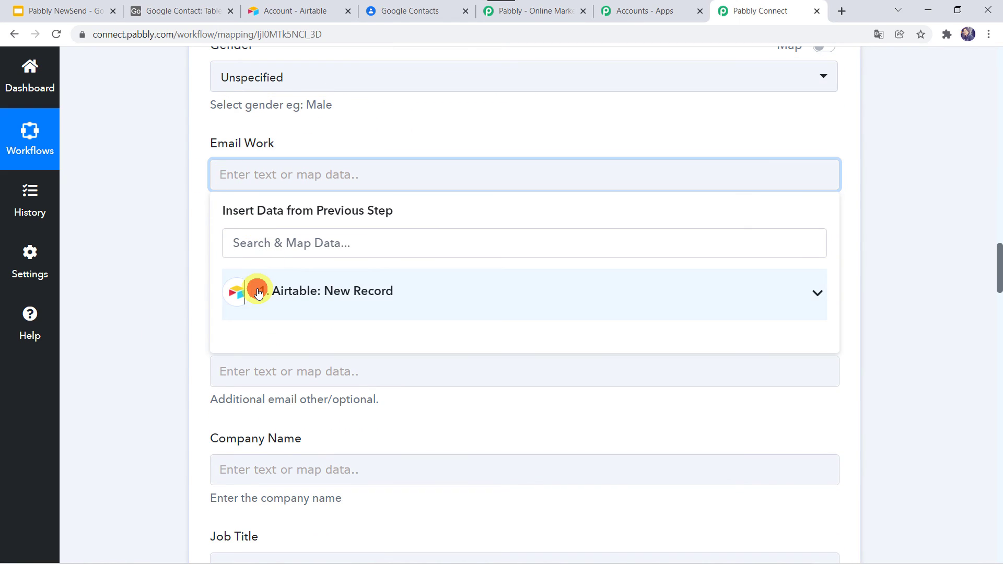
pyautogui.click(257, 293)
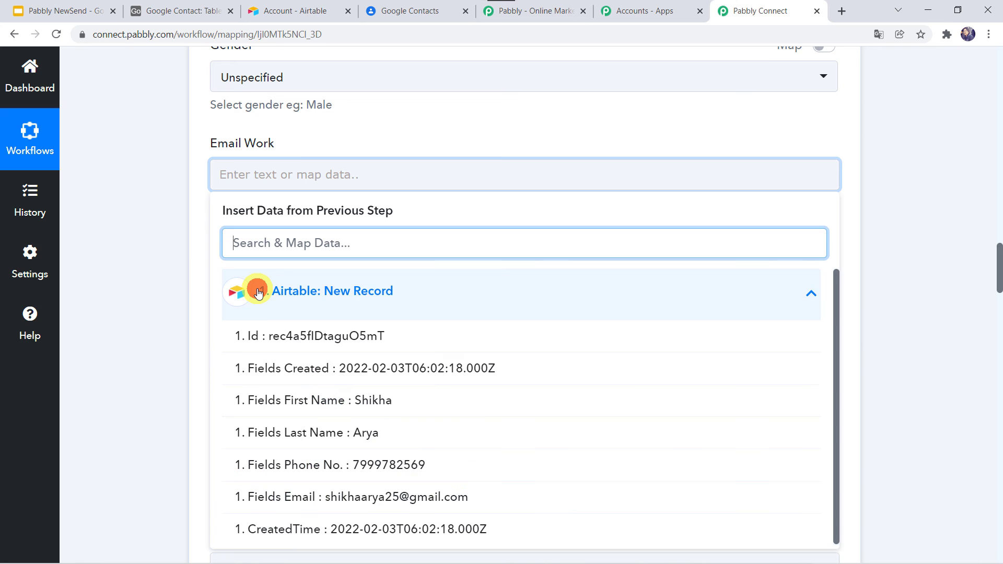
pyautogui.click(248, 497)
pyautogui.click(149, 387)
pyautogui.scroll(-2, 150, 387)
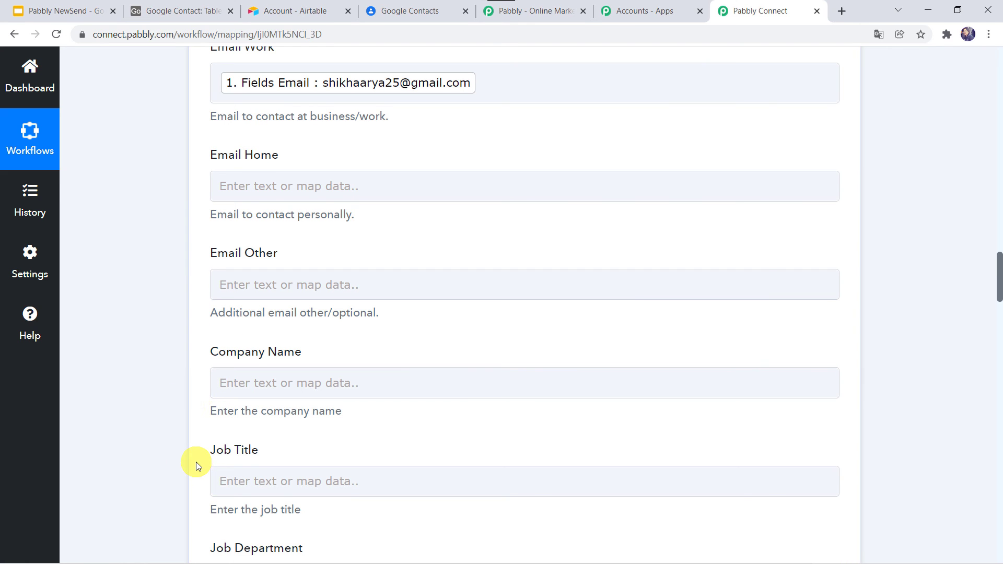
# Map the Airtable record's Phone No. field into Phone Number (Mobile), leaving address and birth fields empty
pyautogui.scroll(-5, 196, 462)
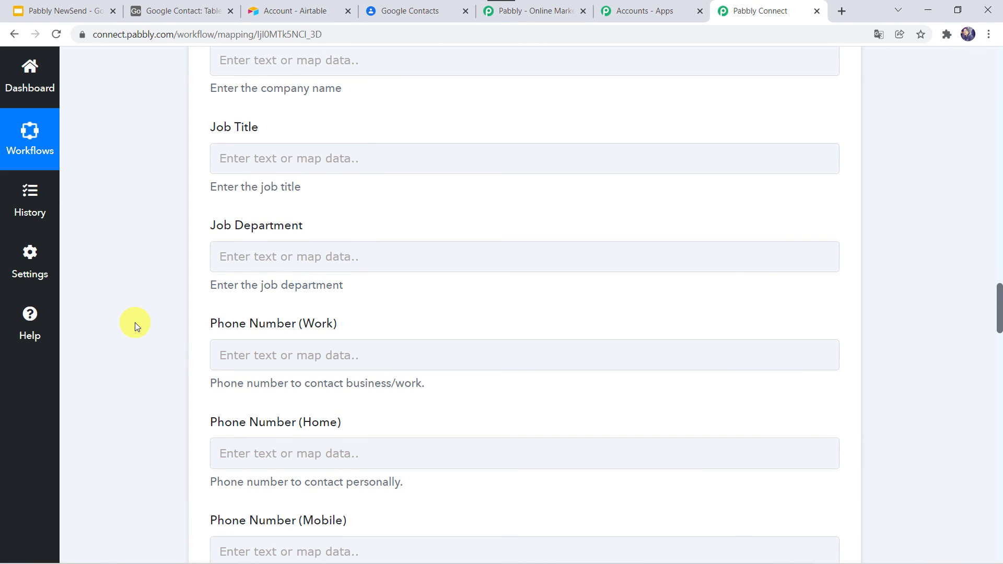
pyautogui.scroll(-2, 134, 324)
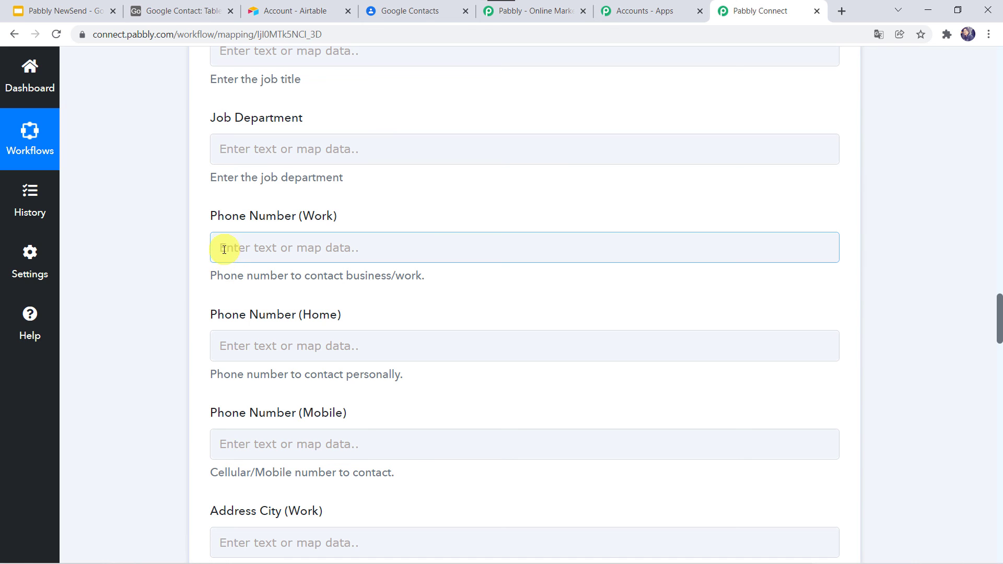
pyautogui.scroll(-2, 137, 290)
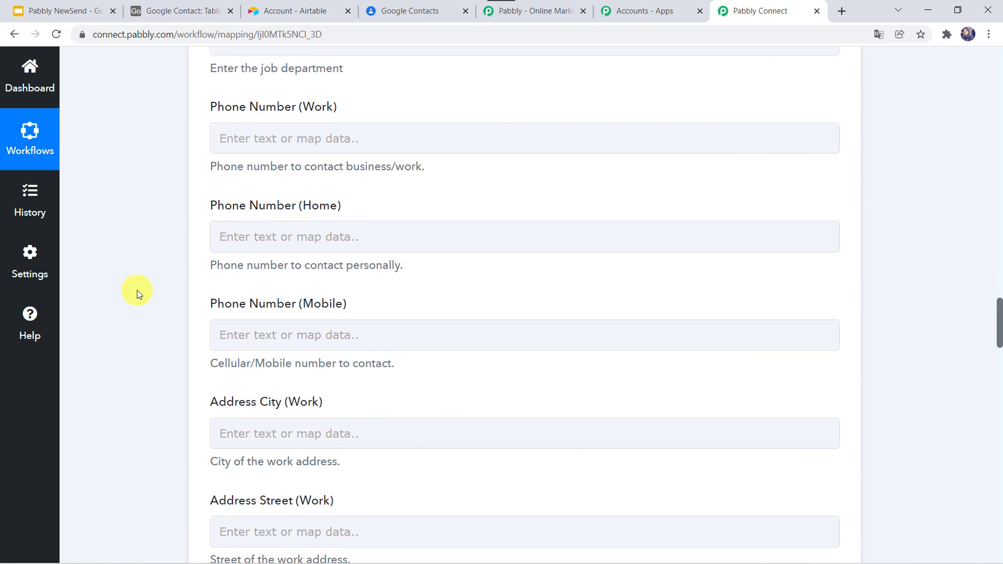
pyautogui.click(221, 335)
pyautogui.click(242, 452)
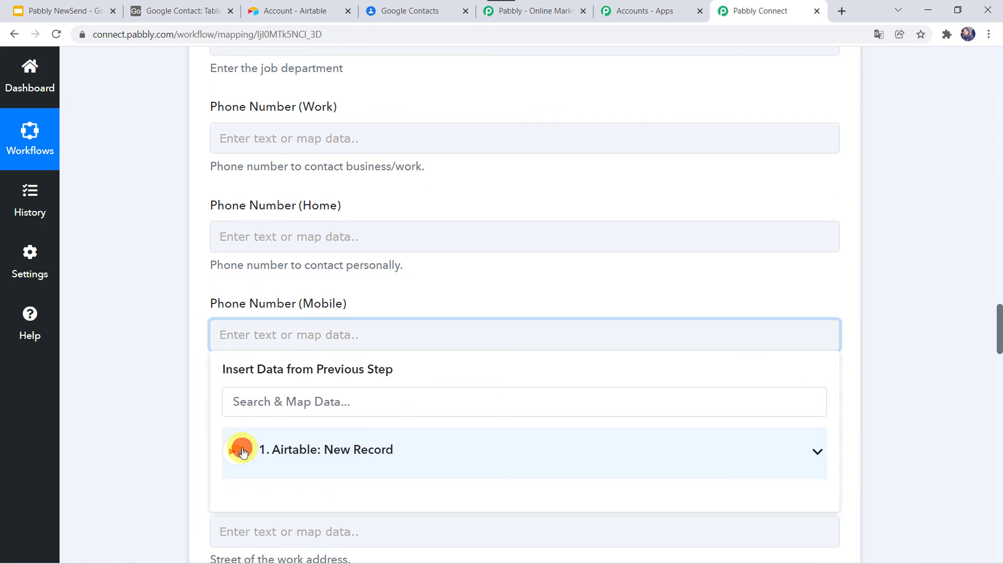
pyautogui.scroll(-3, 164, 410)
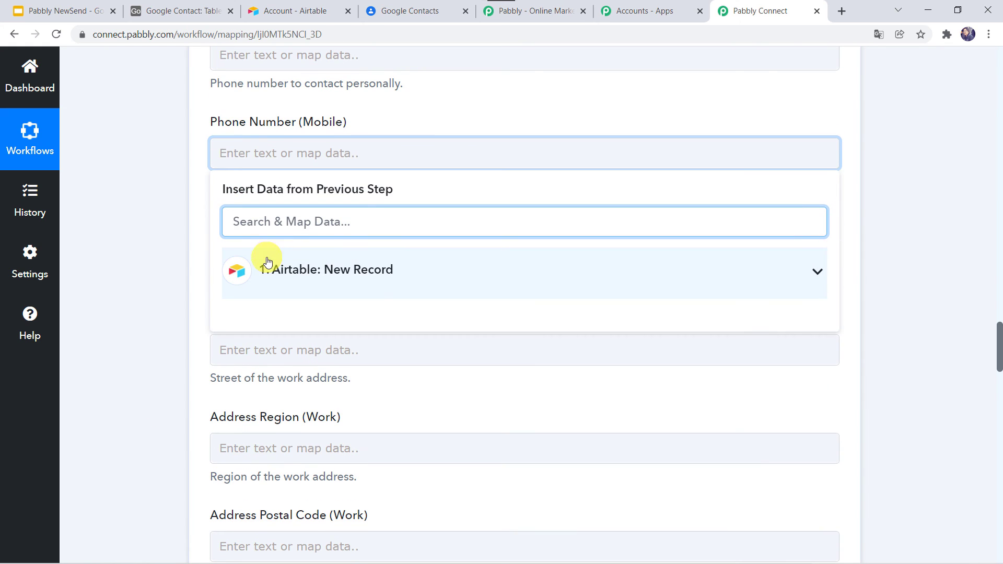
pyautogui.click(267, 261)
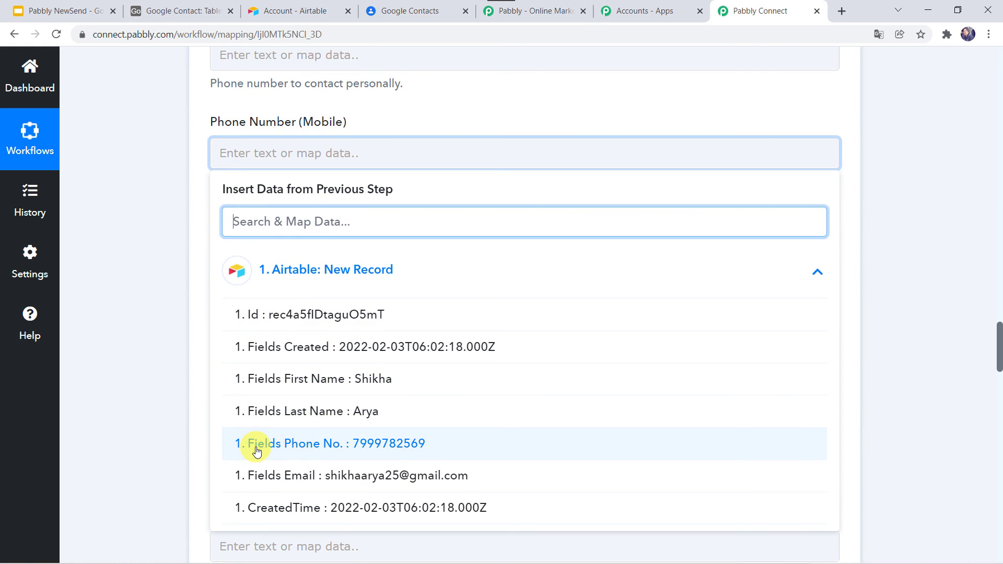
pyautogui.click(256, 450)
pyautogui.click(156, 357)
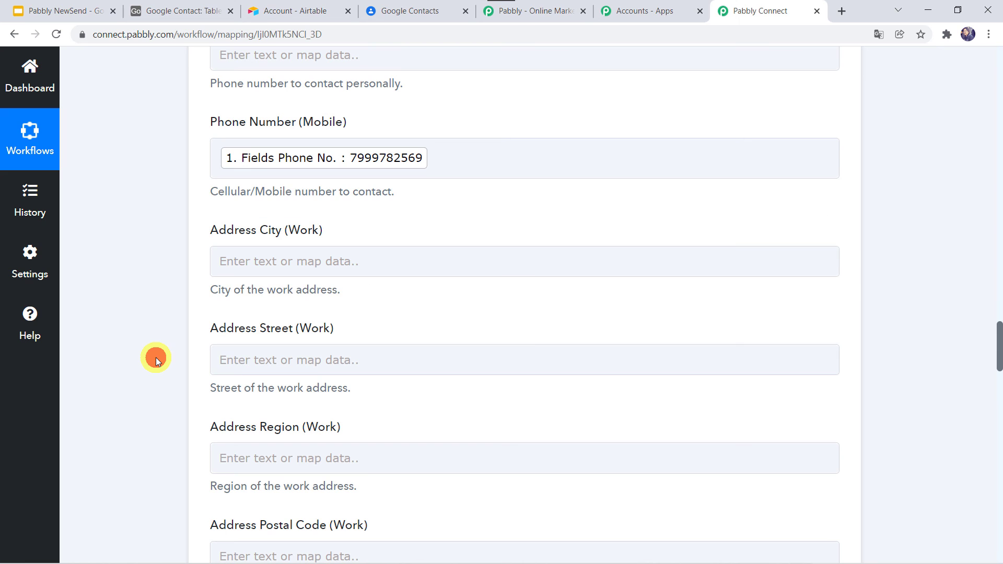
pyautogui.scroll(-10, 156, 357)
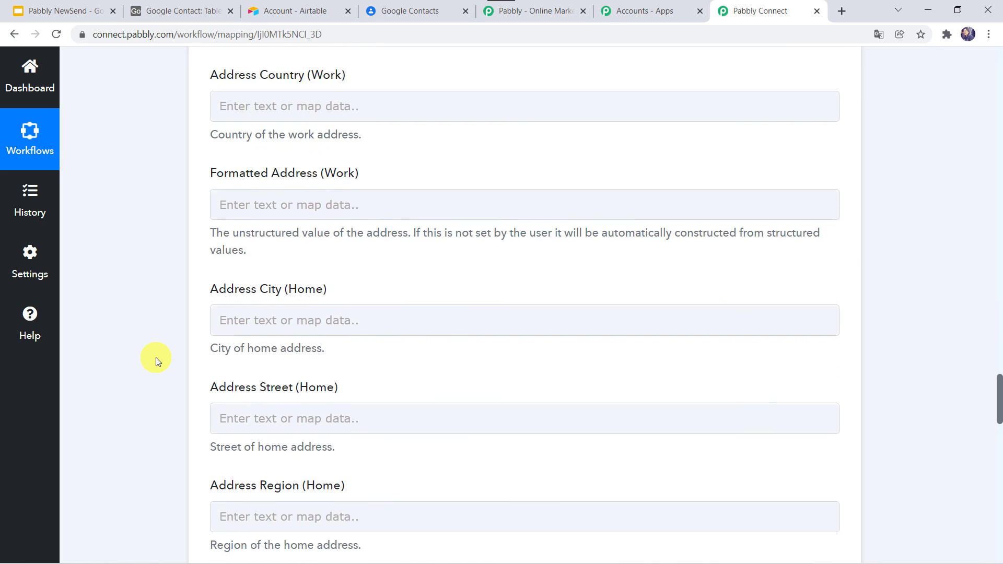
pyautogui.scroll(-11, 156, 357)
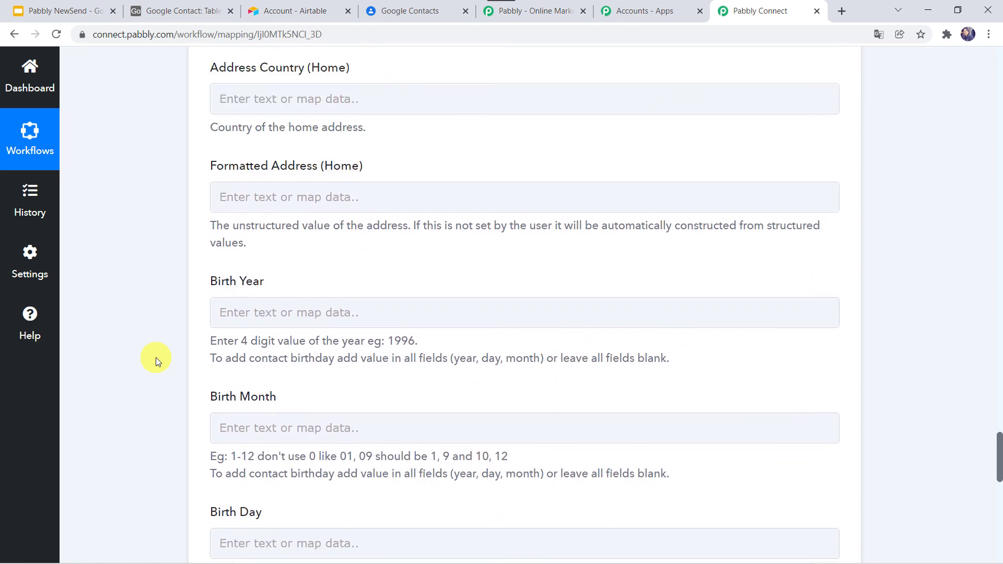
pyautogui.scroll(-9, 156, 358)
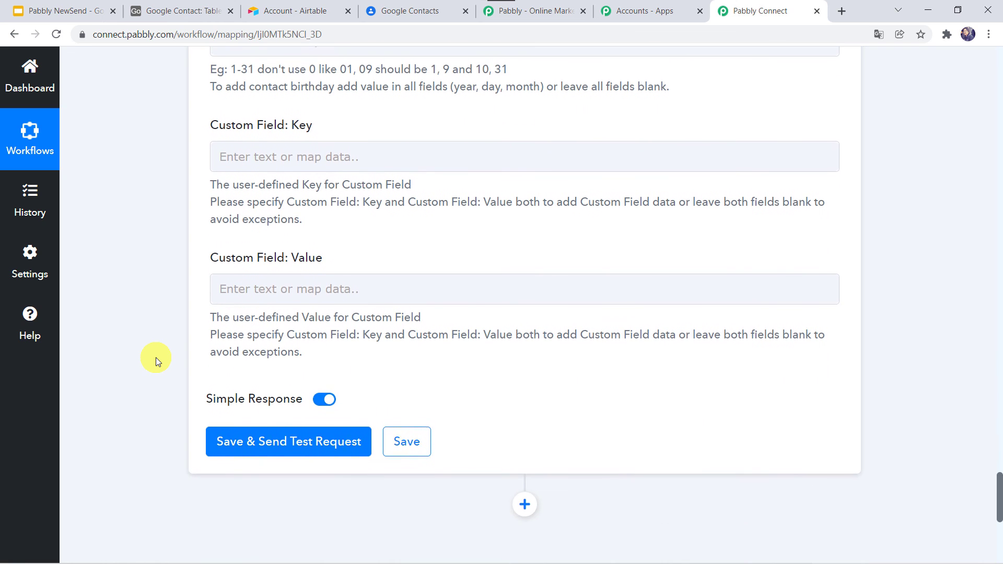
# Send a Create Contact test request and confirm the Airtable contact appeared in Google Contacts
pyautogui.click(275, 445)
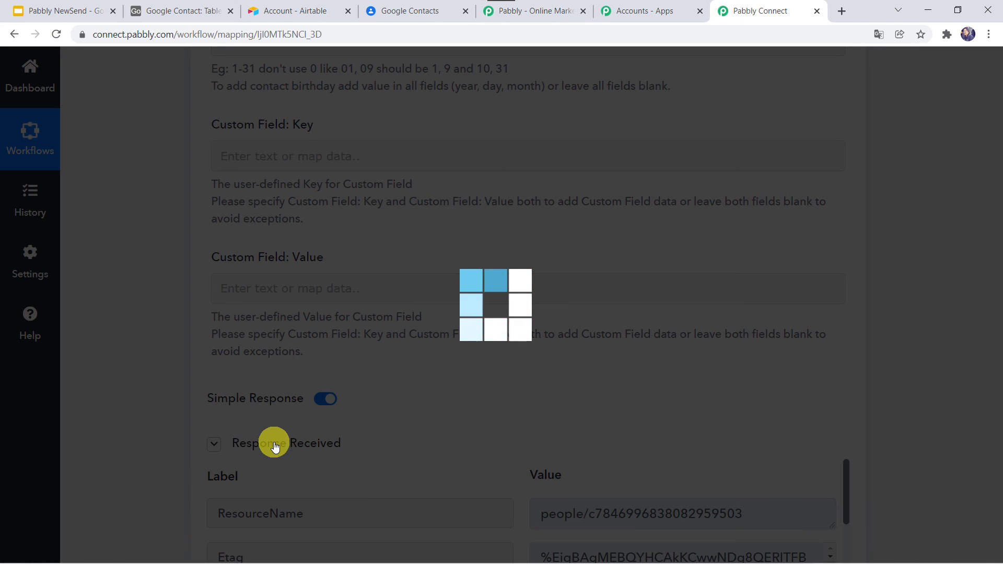
pyautogui.scroll(-4, 156, 466)
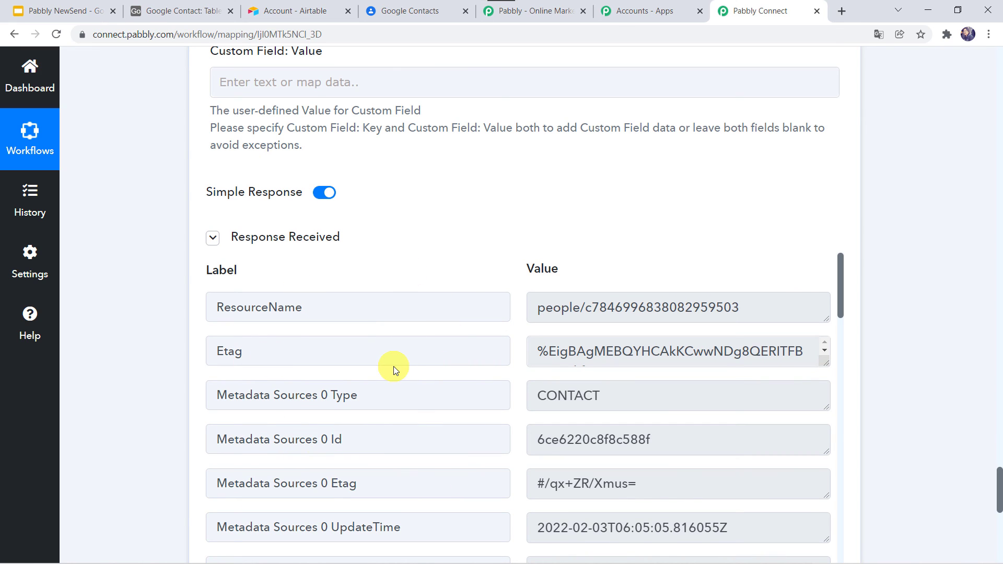
pyautogui.click(407, 15)
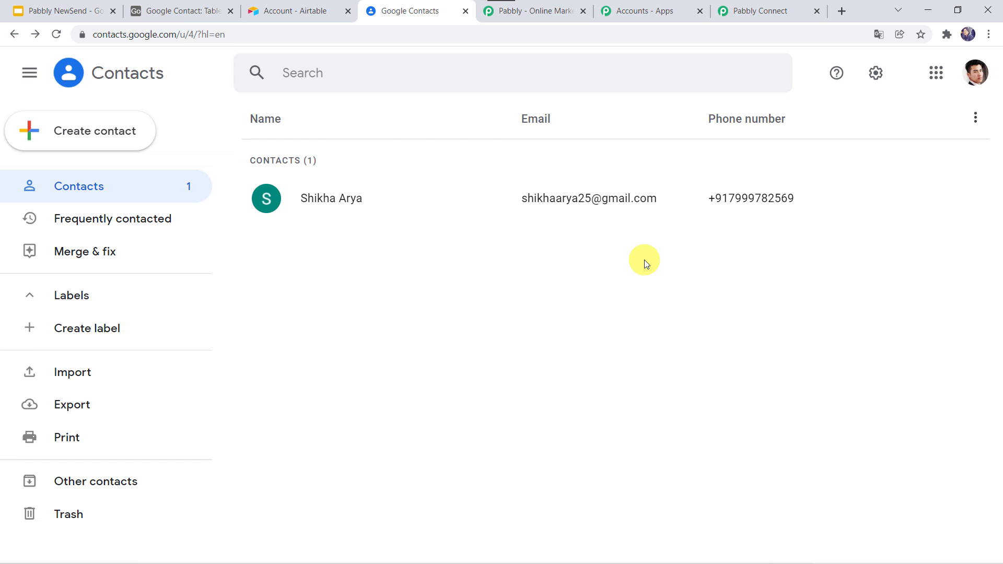
pyautogui.click(746, 4)
# Save the Google Contacts action step, dismiss the success message, and go to the Airtable account page
pyautogui.scroll(-5, 165, 405)
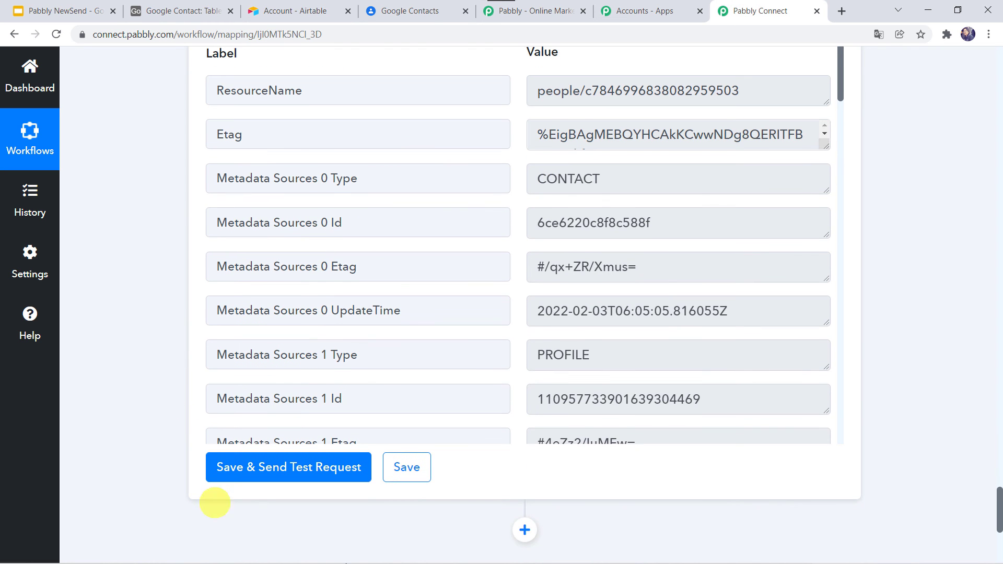
pyautogui.click(388, 469)
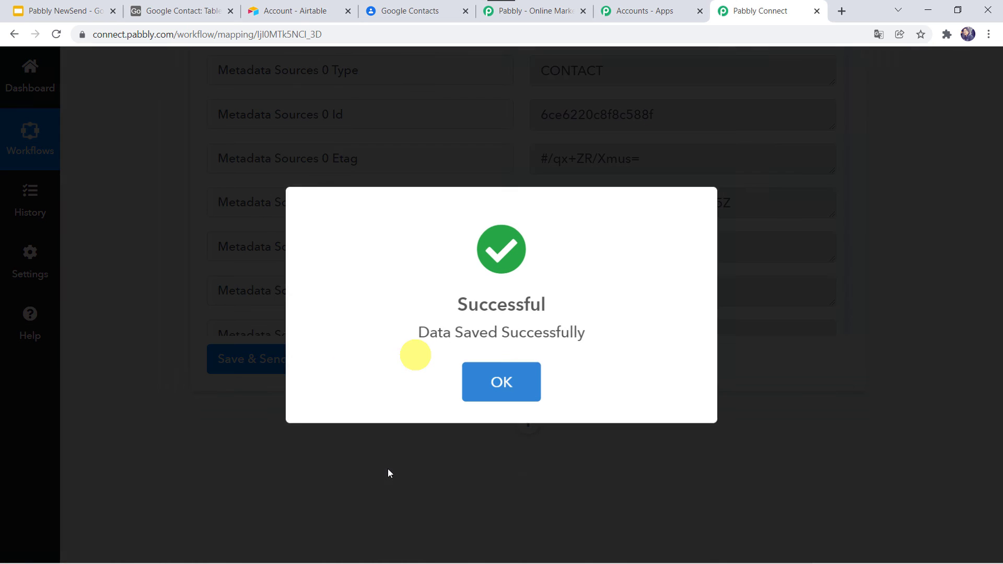
pyautogui.click(506, 384)
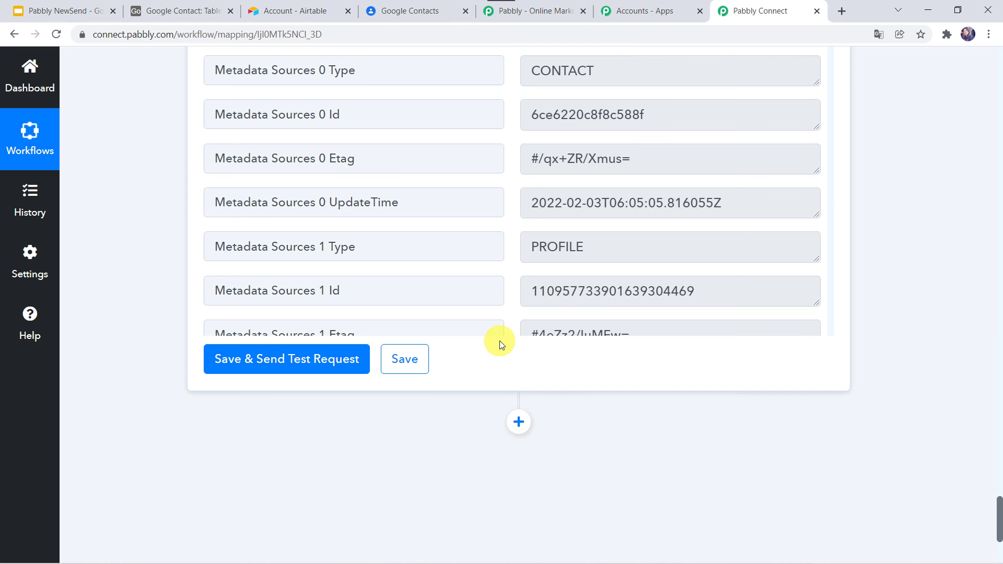
pyautogui.scroll(5, 205, 264)
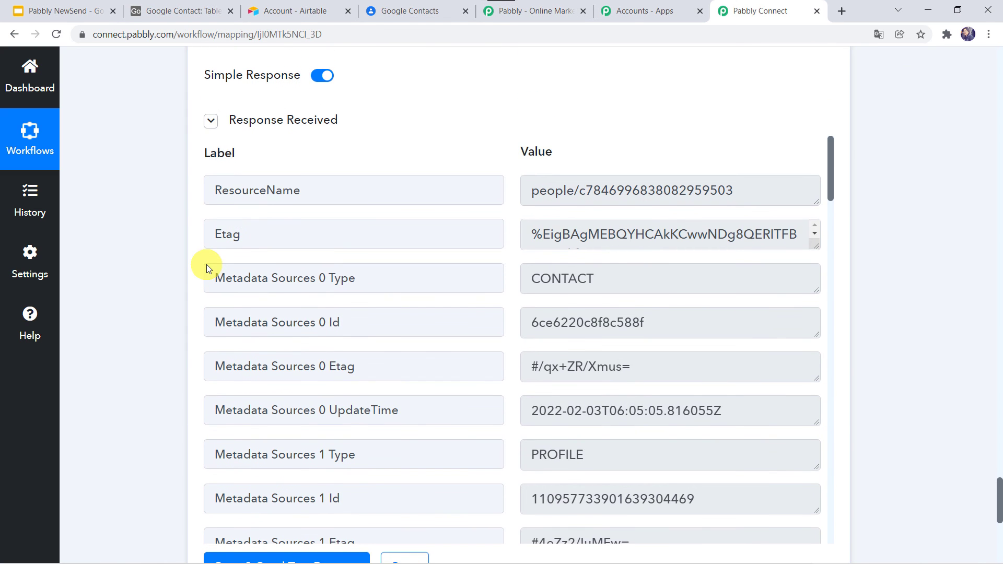
pyautogui.click(286, 10)
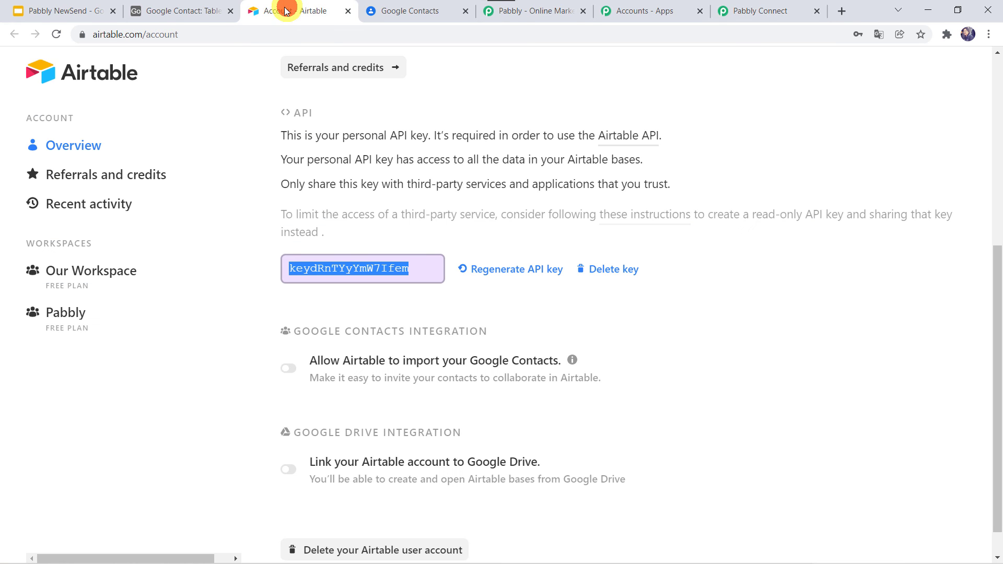
# Add a second Table 1 record with the contact's first name, last name, phone number and e-mail
pyautogui.click(185, 10)
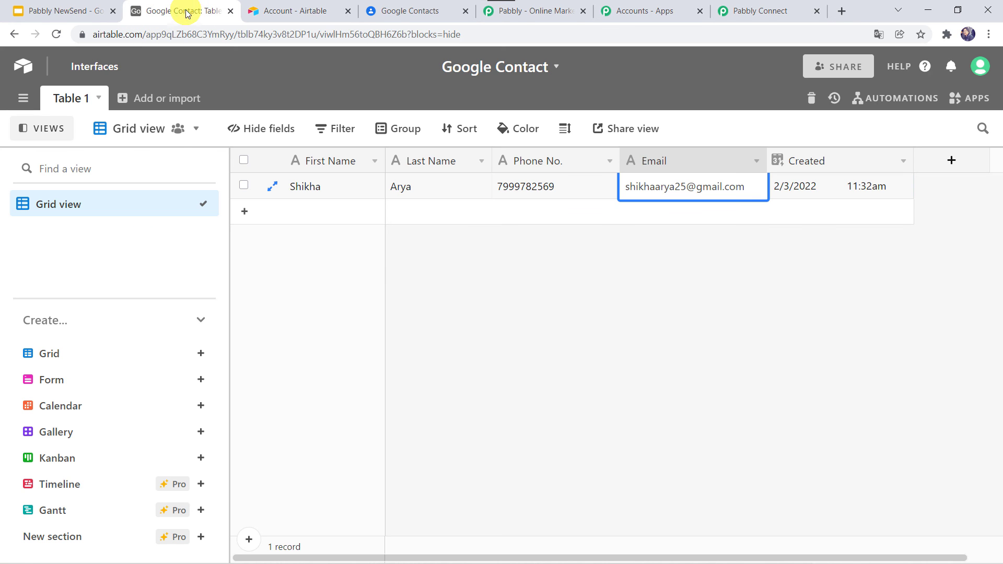
pyautogui.click(291, 203)
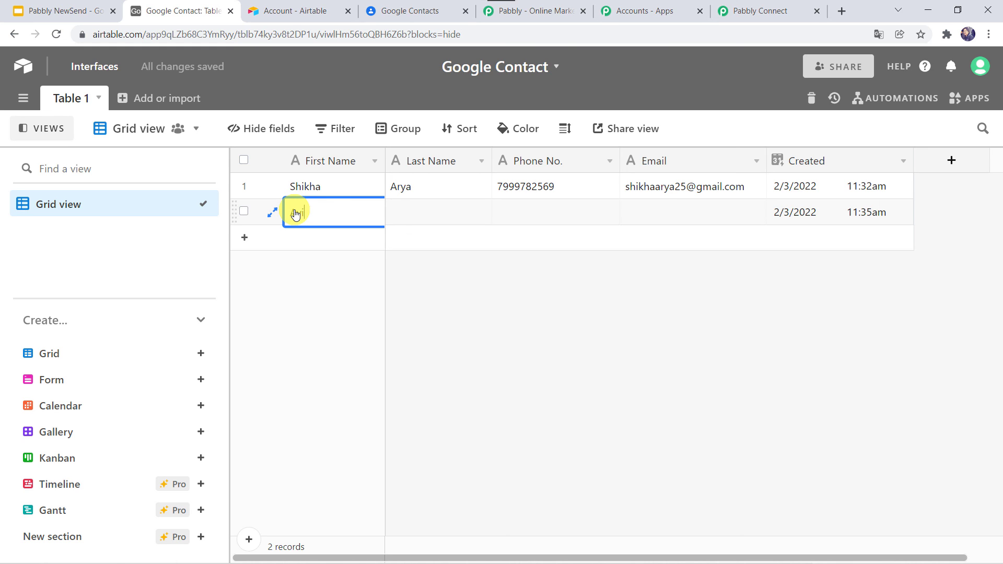
pyautogui.press('Tab')
pyautogui.write('G')
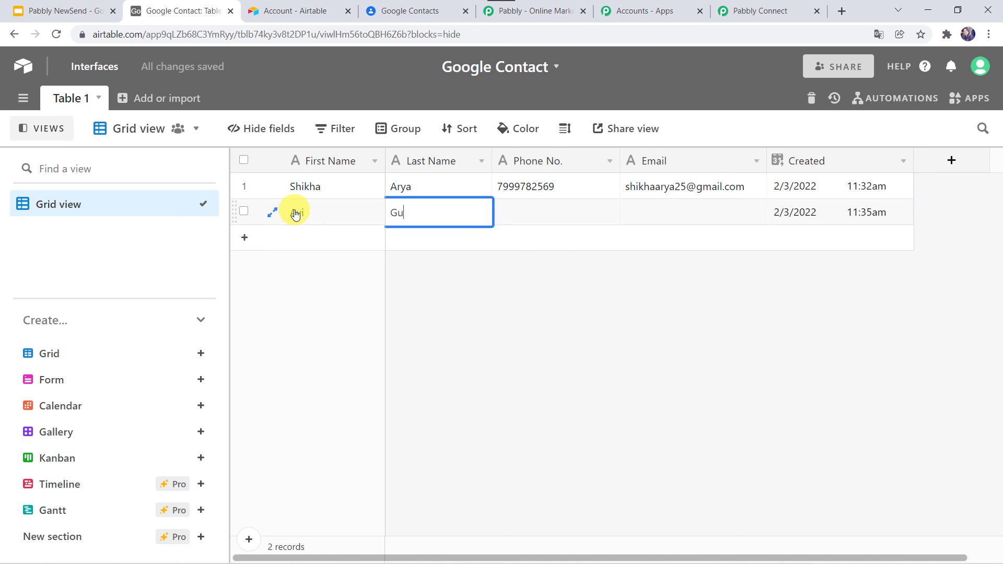
pyautogui.press('Tab')
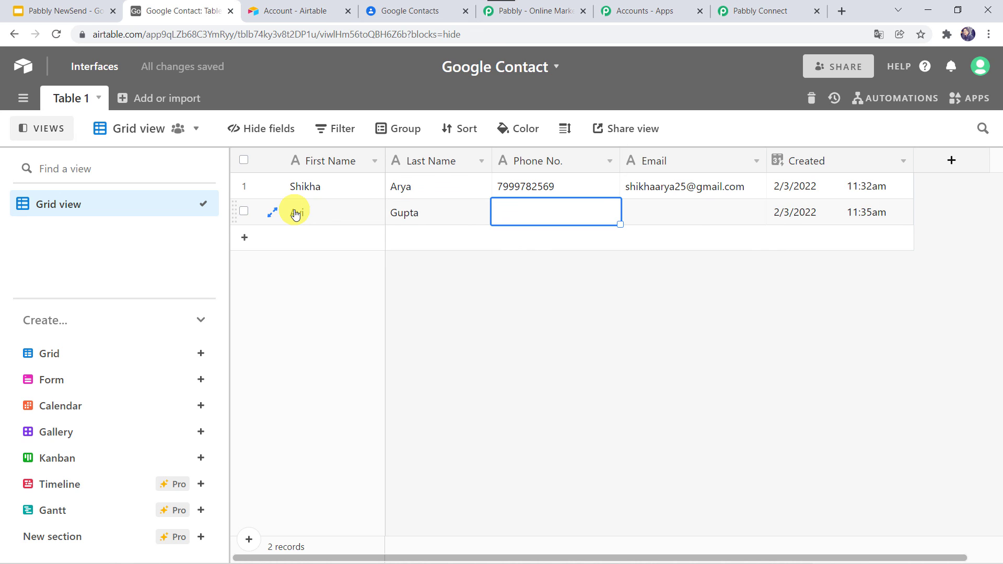
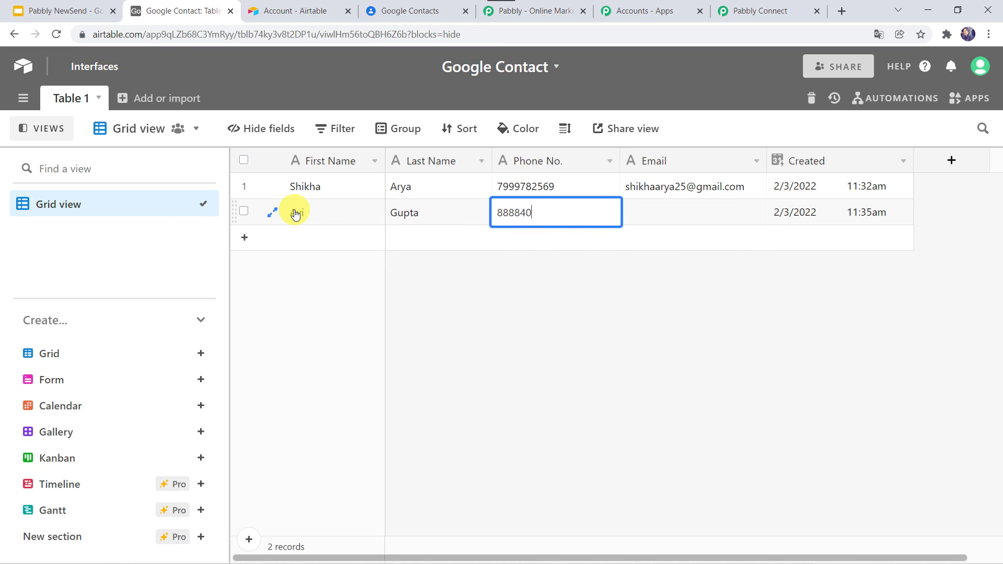
pyautogui.press('Tab')
pyautogui.write('a')
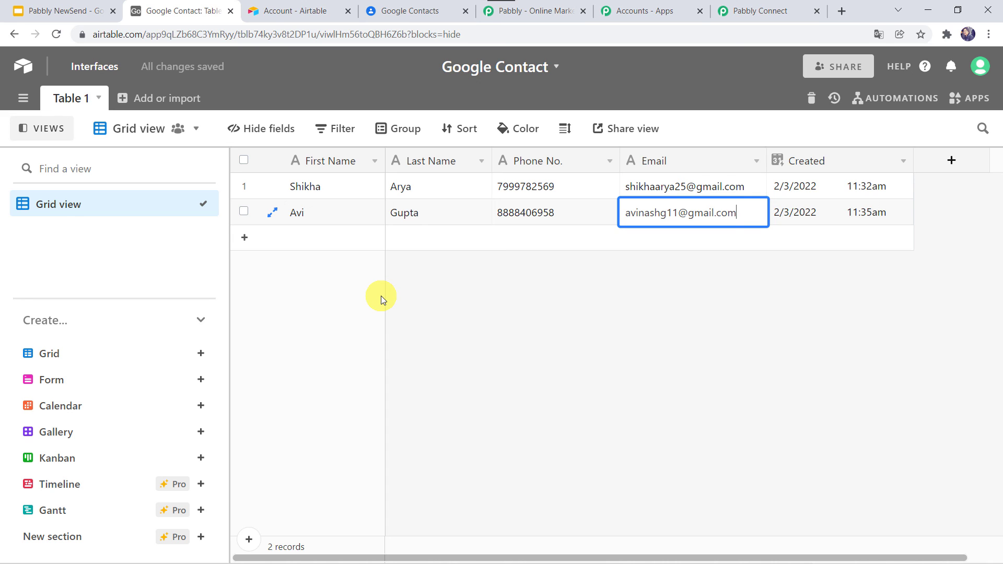
pyautogui.click(400, 11)
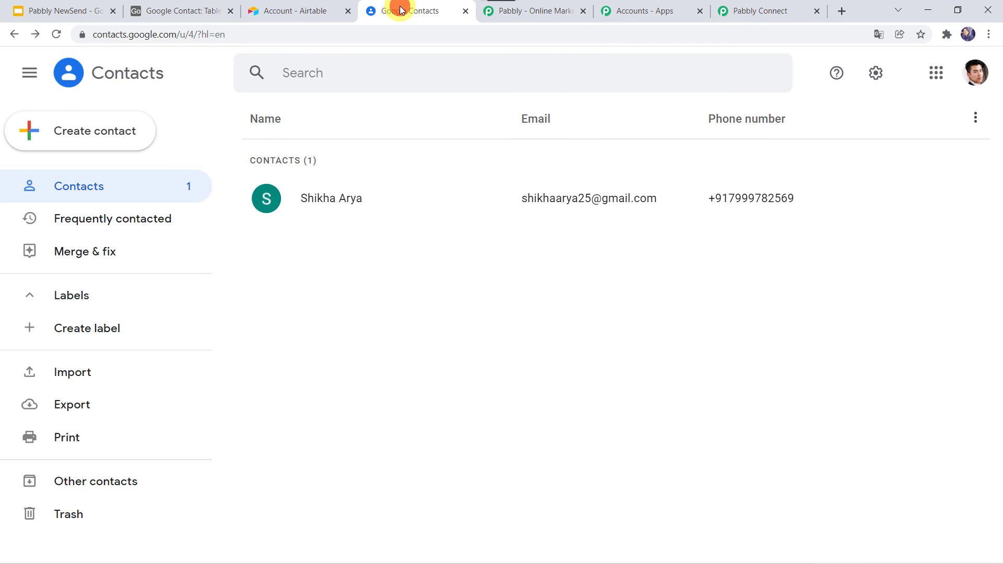
# Refresh Google Contacts to confirm the second contact synced, then collapse both Pabbly Connect workflow steps
pyautogui.click(56, 34)
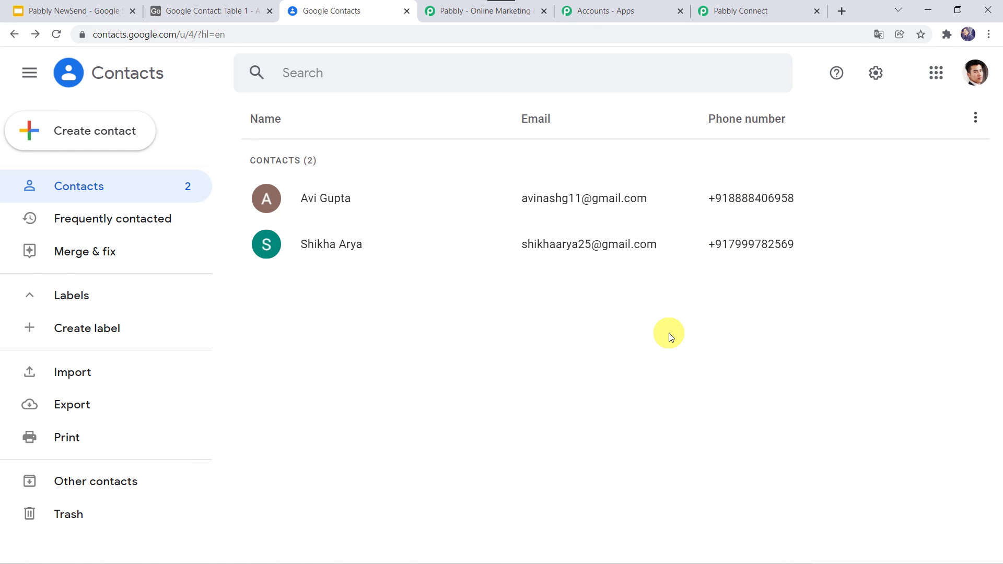
pyautogui.click(730, 10)
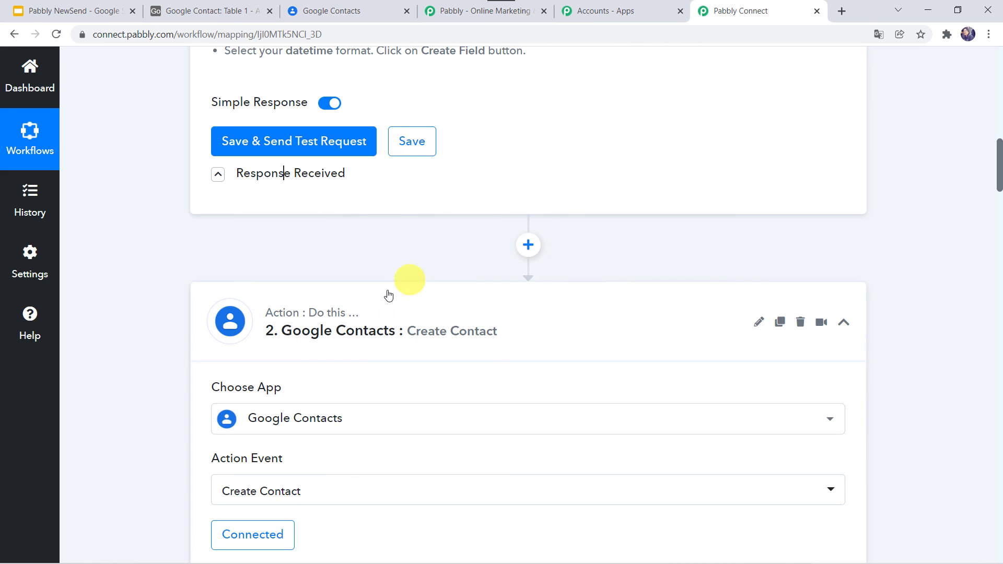
pyautogui.click(376, 308)
pyautogui.scroll(12, 376, 313)
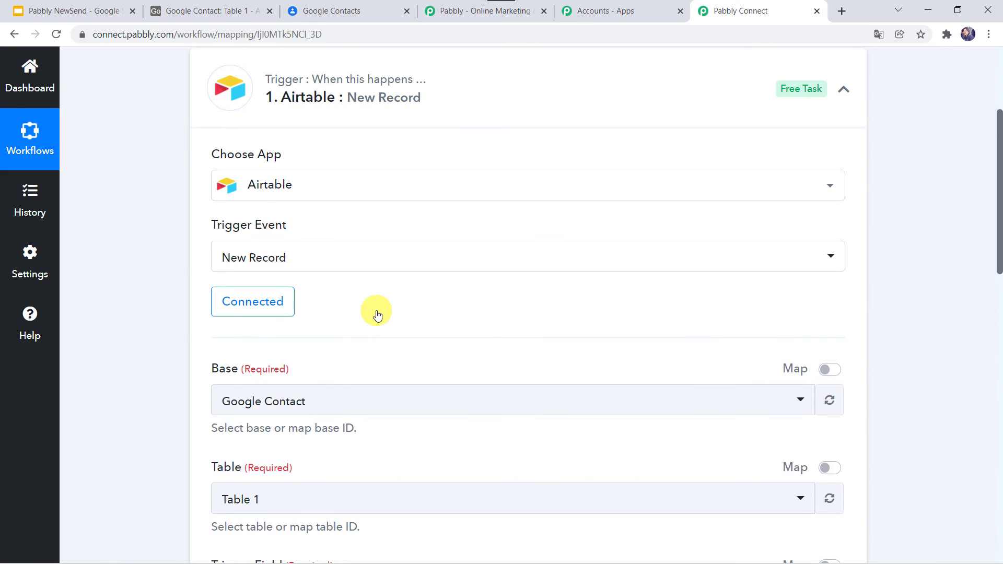
pyautogui.scroll(4, 376, 313)
pyautogui.click(465, 269)
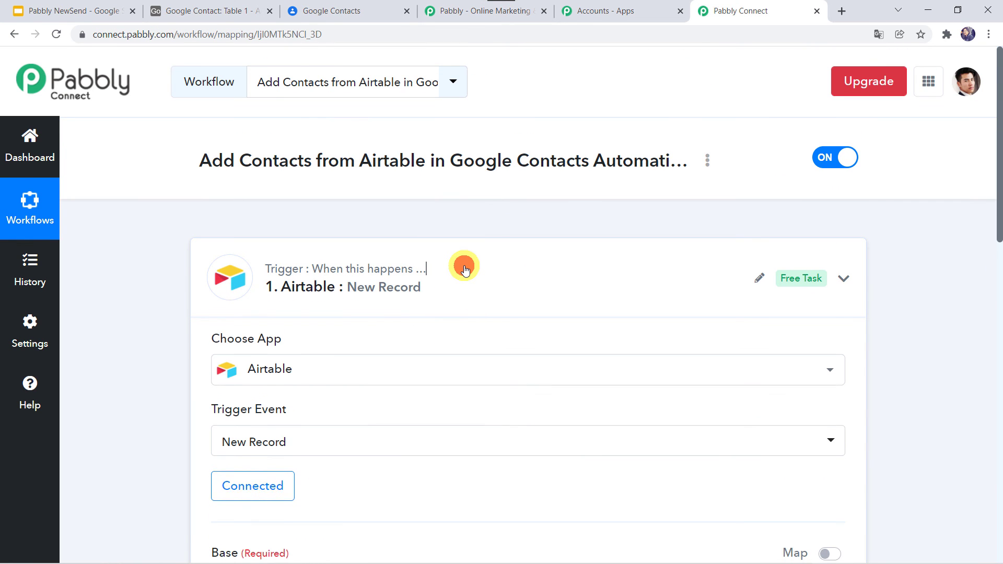